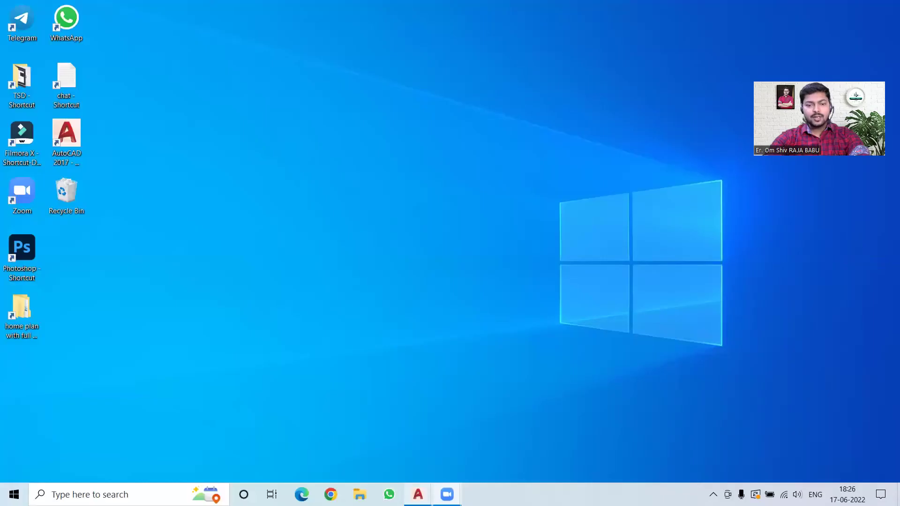
Switch to AutoCAD with plan6.dwg and examine the overall ground floor layout, from the court yard and bedrooms to the main entry.
mouse_move(417, 495)
left_click(181, 464)
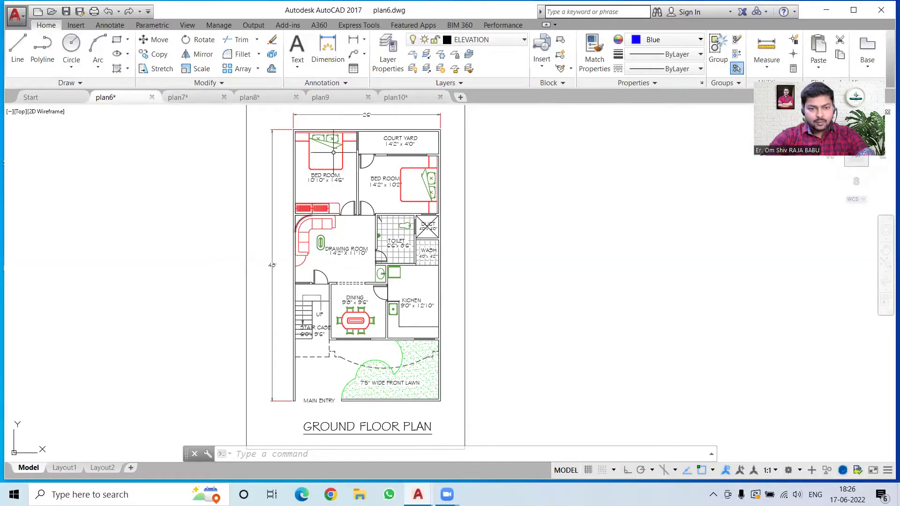
scroll(359, 136, "up", 4)
scroll(359, 136, "down", 4)
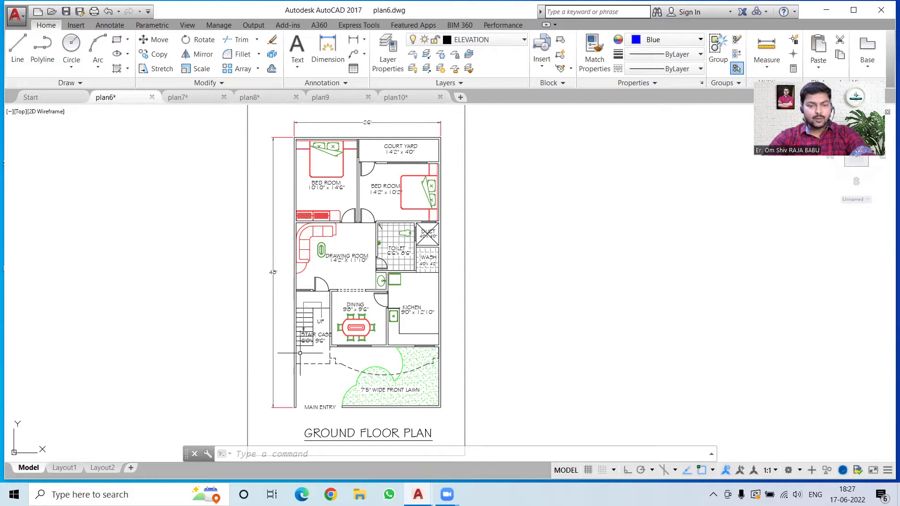
mouse_move(305, 402)
middle_mouse_down()
mouse_move(306, 315)
mouse_move(305, 392)
middle_mouse_up()
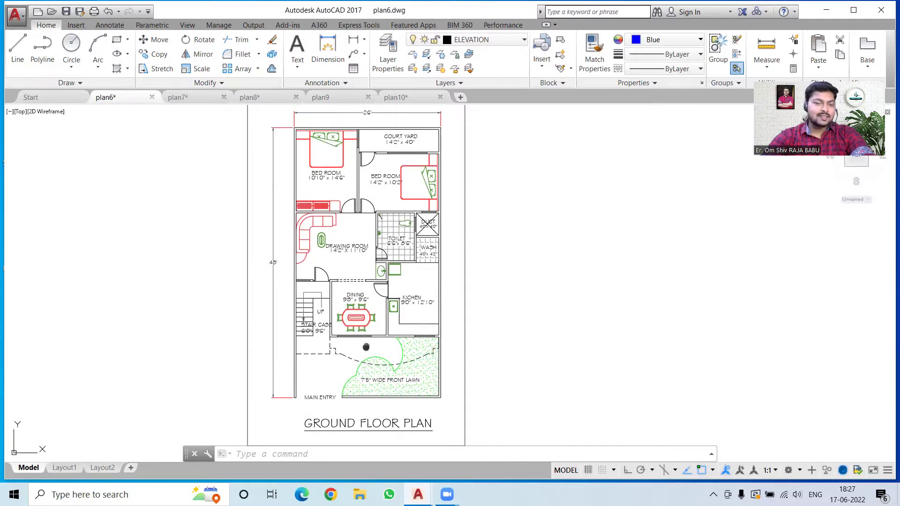
middle_click_drag(366, 347, 342, 290)
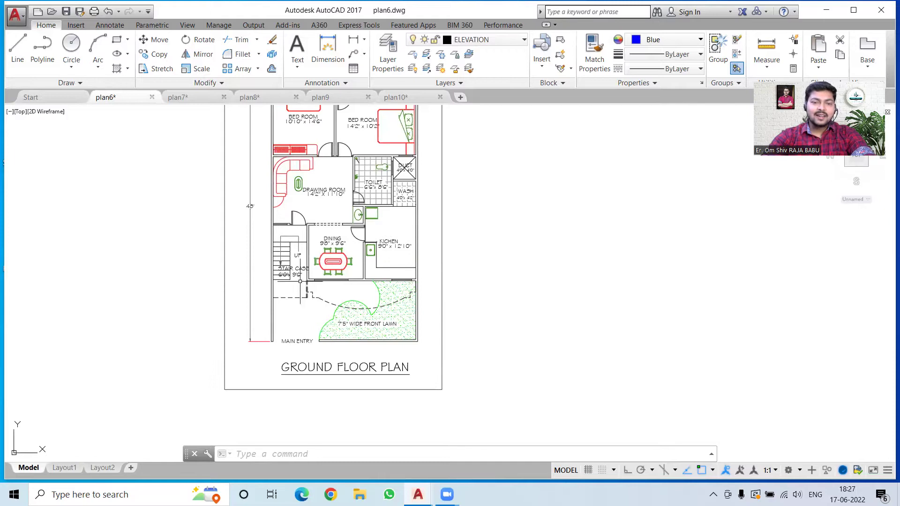
scroll(285, 278, "up", 2)
scroll(284, 279, "down", 2)
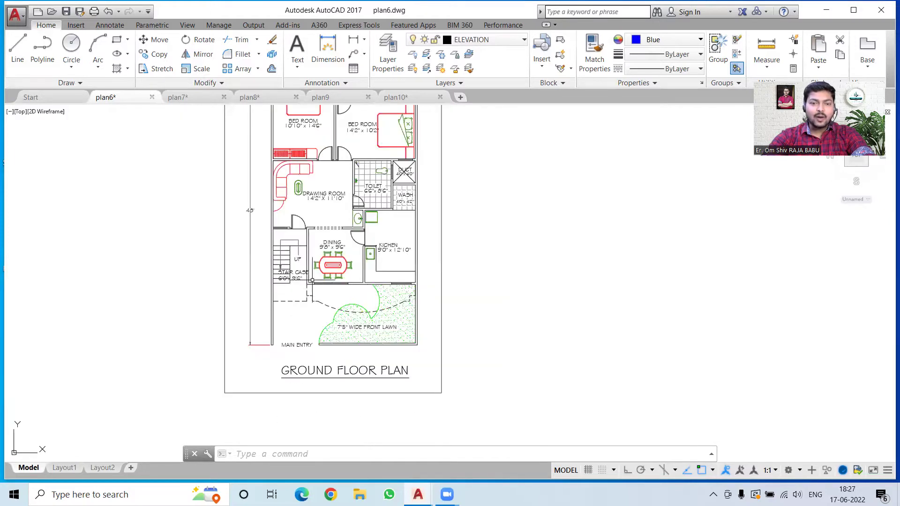
mouse_move(306, 283)
middle_mouse_down()
mouse_move(307, 370)
mouse_move(313, 352)
middle_mouse_up()
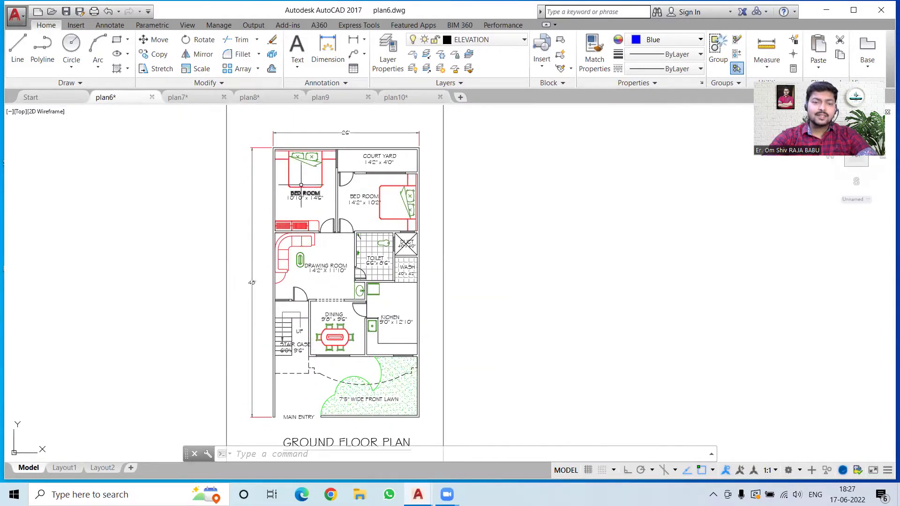
middle_click_drag(326, 387, 334, 332)
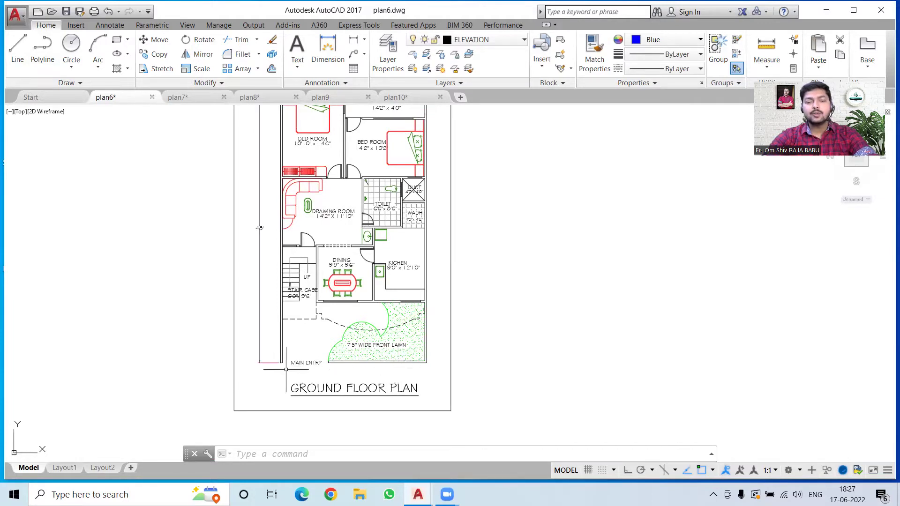
middle_click_drag(463, 238, 450, 298)
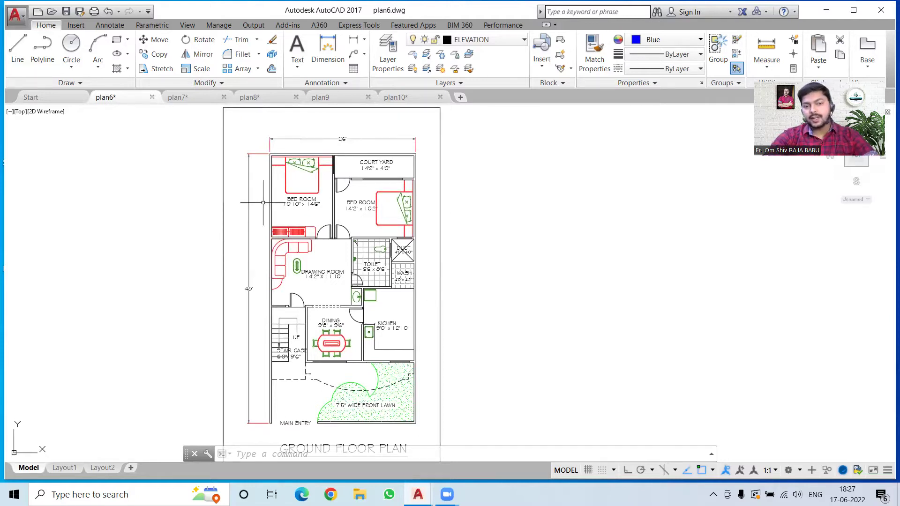
middle_click_drag(356, 350, 378, 231)
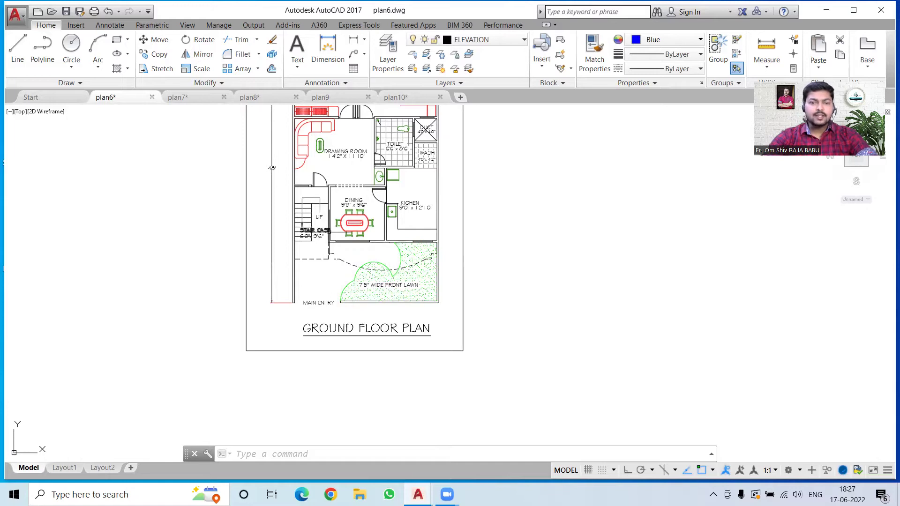
middle_click_drag(353, 231, 343, 251)
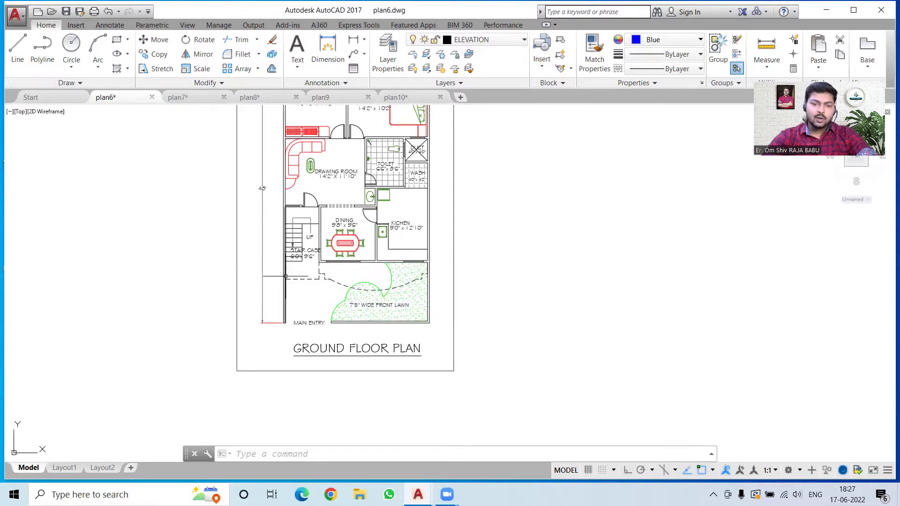
Examine the front half of the ground floor plan closely: main entry, front lawn, staircase, drawing room door and dining area.
scroll(285, 276, "up", 2)
middle_click_drag(315, 345, 300, 332)
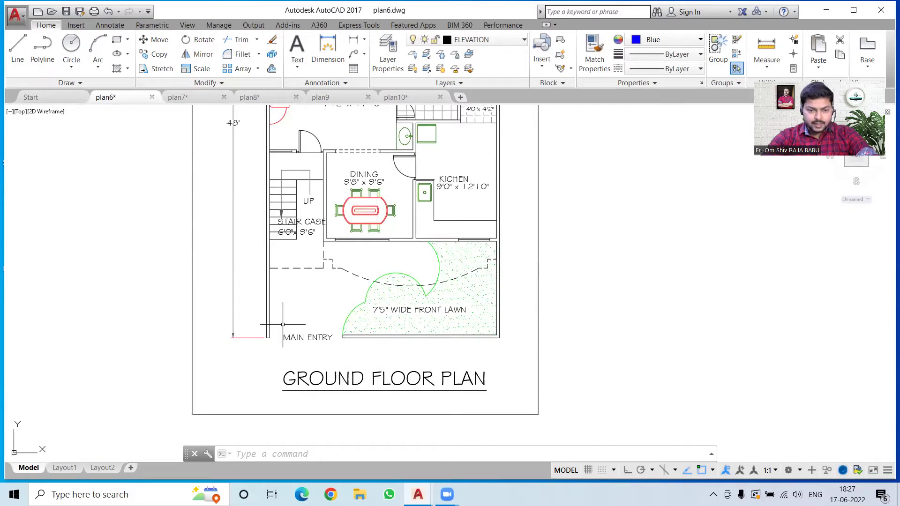
scroll(296, 376, "up", 2)
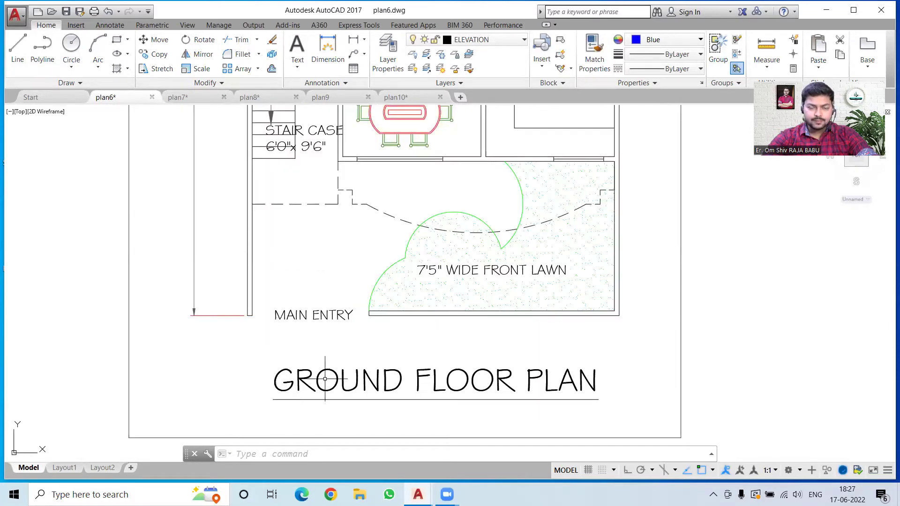
middle_click_drag(285, 311, 289, 341)
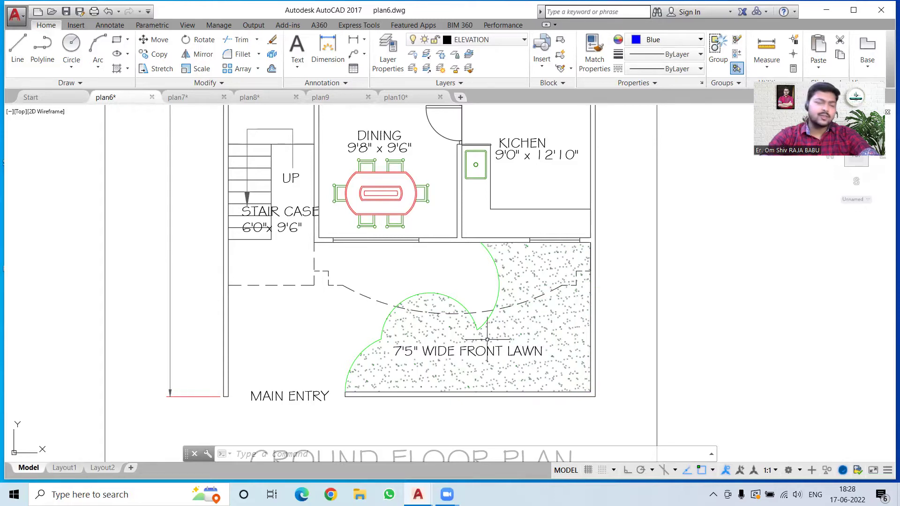
middle_click_drag(386, 273, 438, 331)
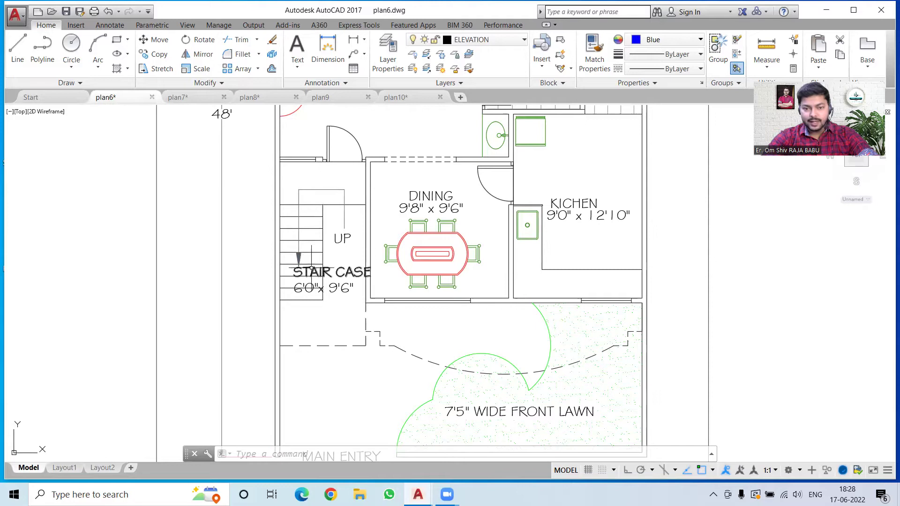
middle_click_drag(312, 270, 319, 348)
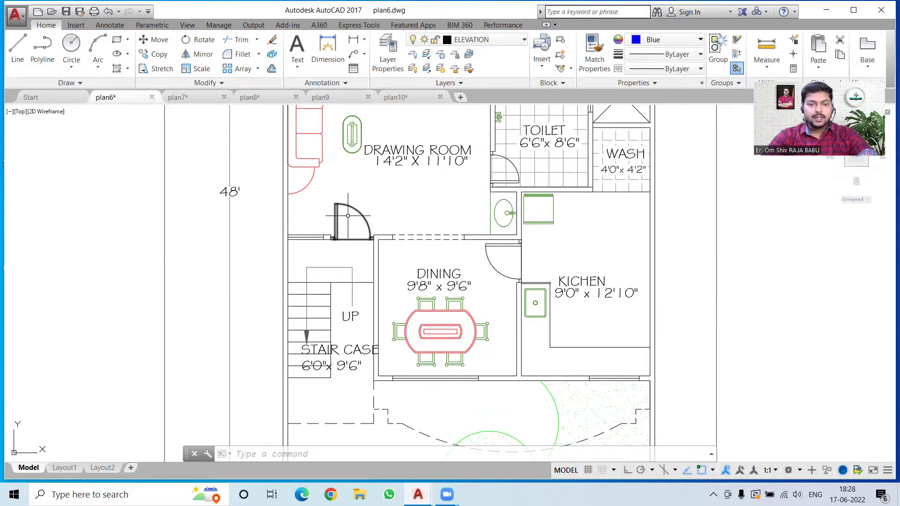
middle_click_drag(347, 216, 342, 315)
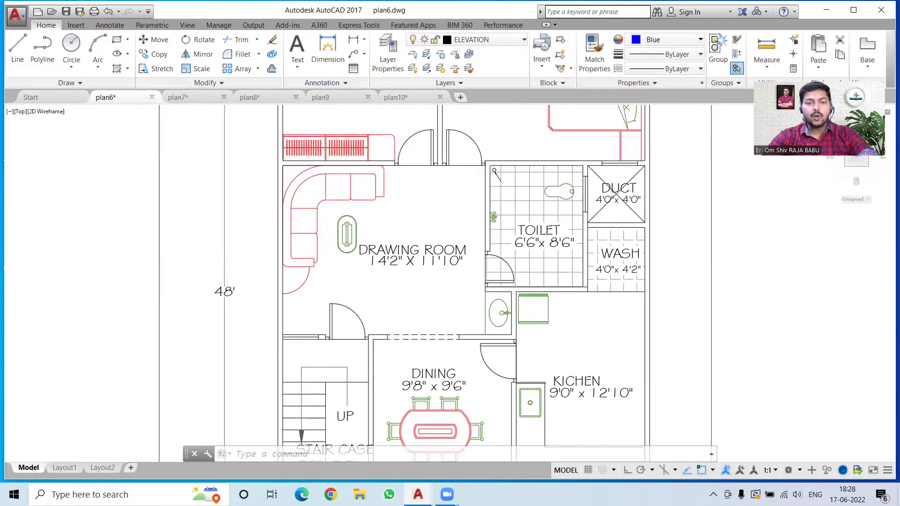
middle_click_drag(427, 303, 400, 246)
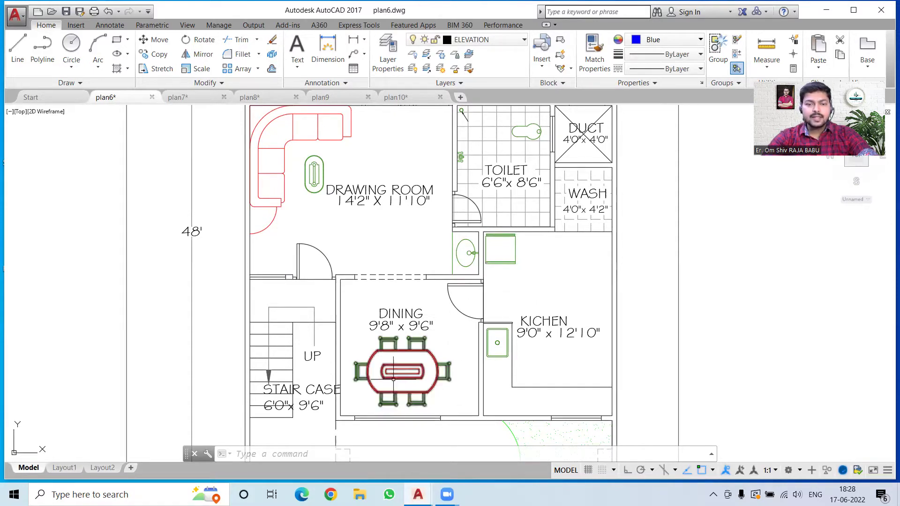
mouse_move(452, 362)
middle_mouse_down()
mouse_move(460, 245)
mouse_move(464, 256)
mouse_move(428, 380)
mouse_move(420, 249)
mouse_move(421, 259)
middle_mouse_up()
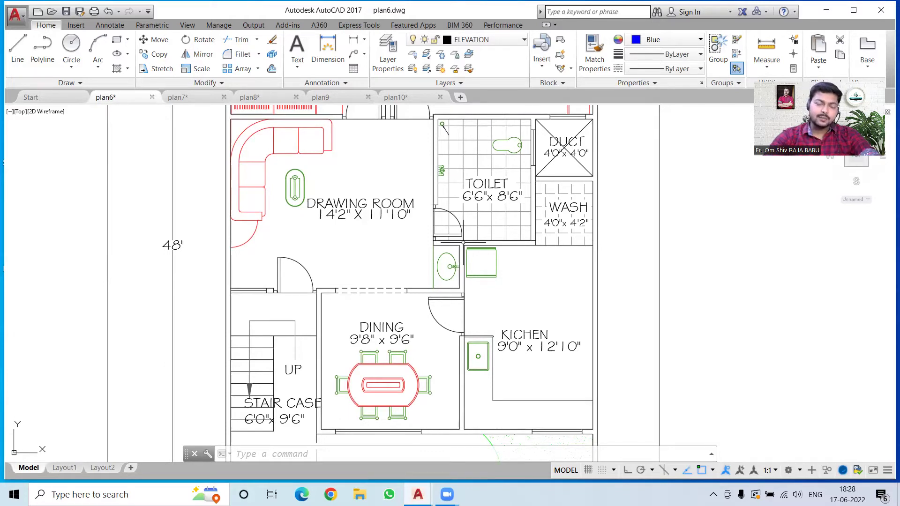
Examine the drawing room, both bedrooms, court yard, toilet, duct, wash area and kitchen in detail.
middle_click_drag(351, 242, 373, 364)
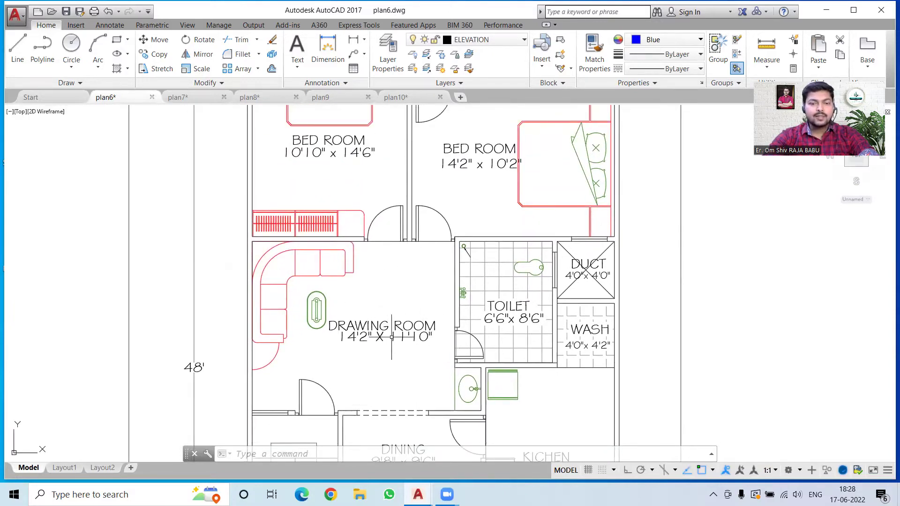
middle_click_drag(382, 256, 357, 364)
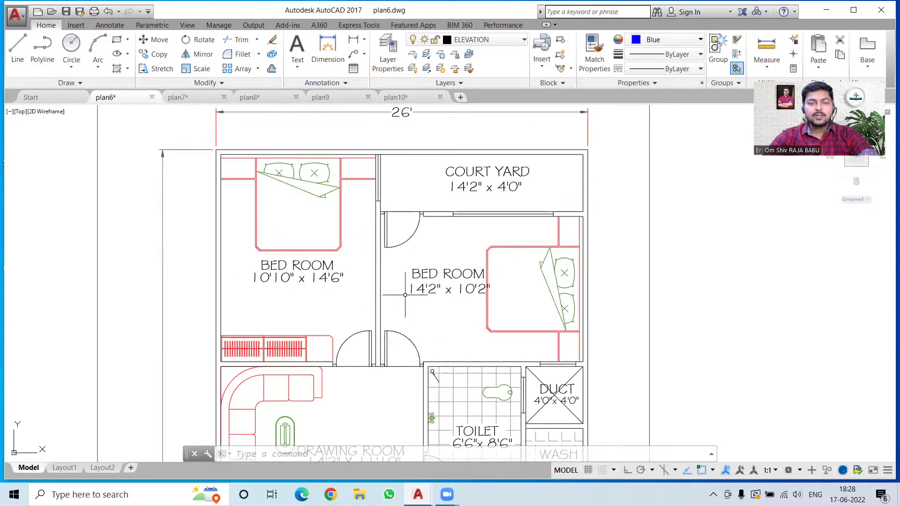
mouse_move(460, 274)
middle_mouse_down()
mouse_move(450, 289)
mouse_move(444, 179)
middle_mouse_up()
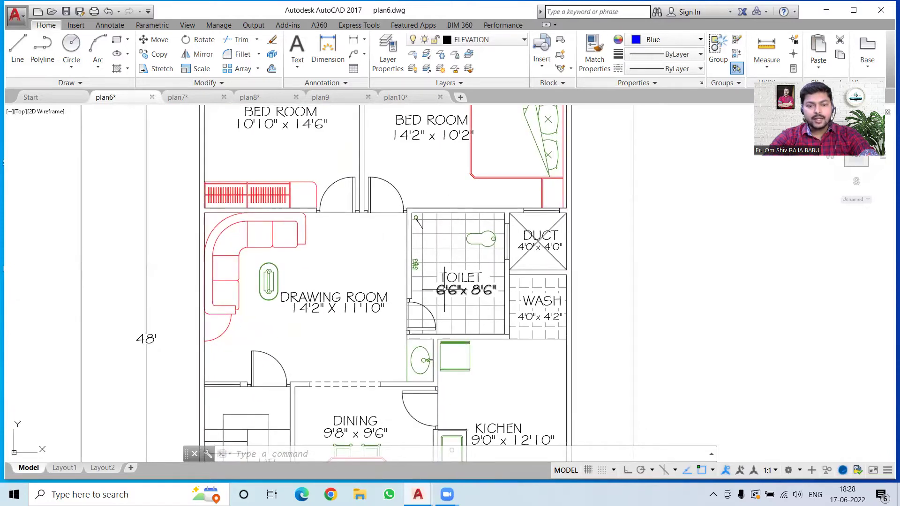
middle_click_drag(443, 322, 456, 310)
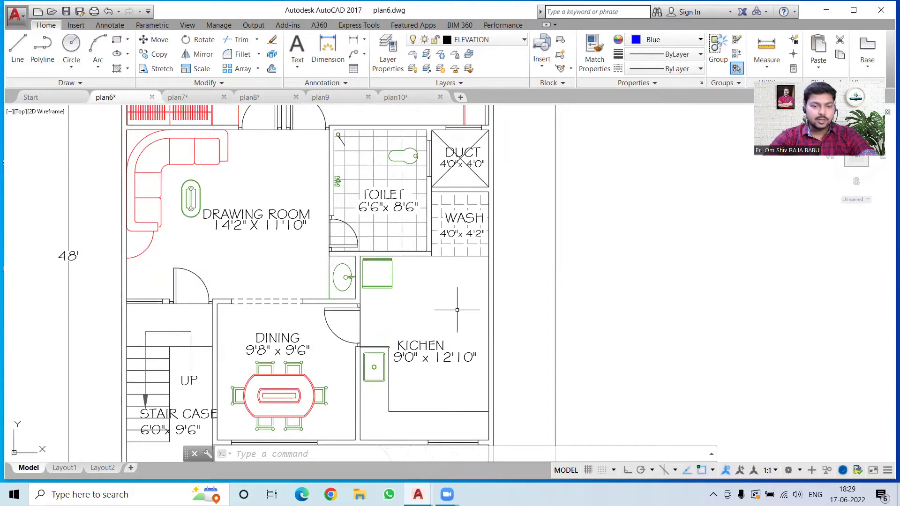
middle_click_drag(383, 237, 387, 323)
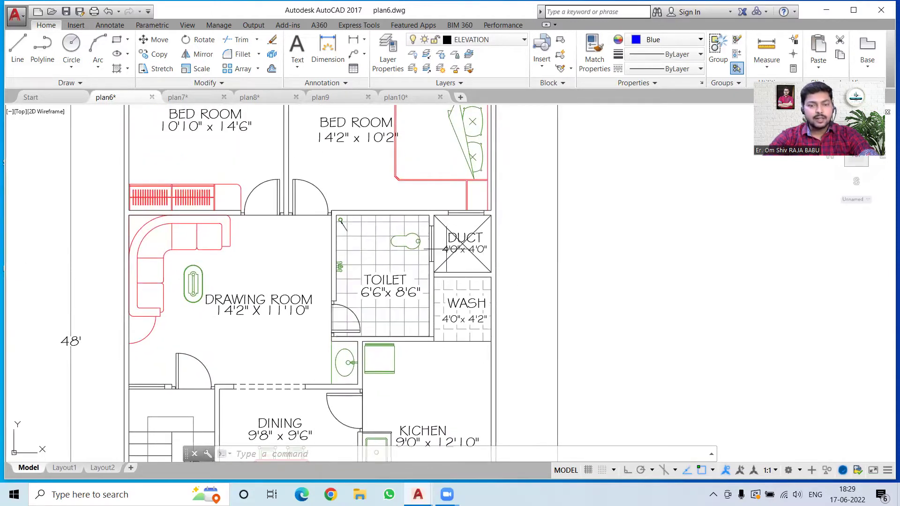
middle_click_drag(393, 384, 382, 292)
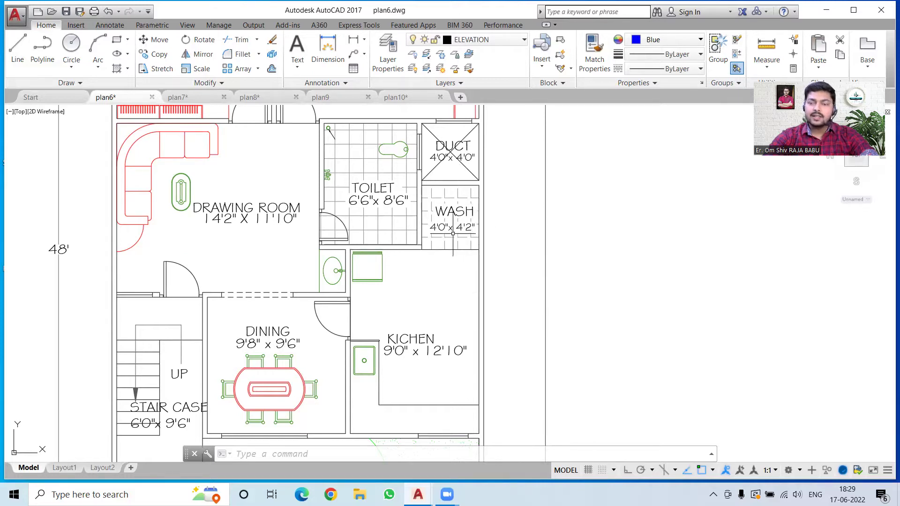
middle_click_drag(419, 208, 423, 266)
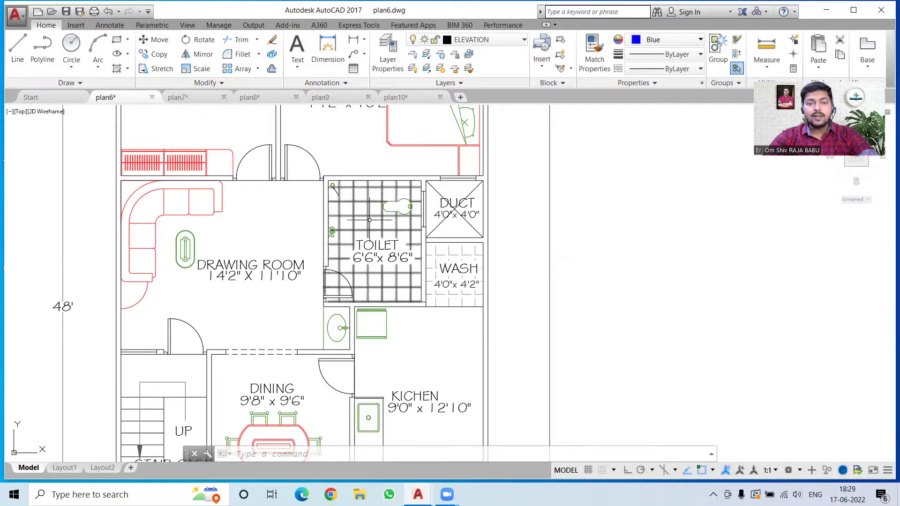
middle_click_drag(409, 207, 392, 280)
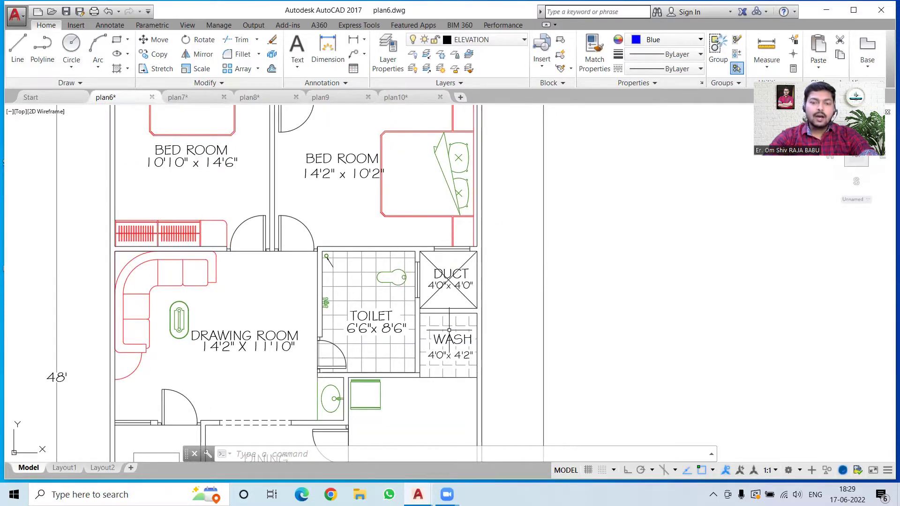
right_click(442, 308)
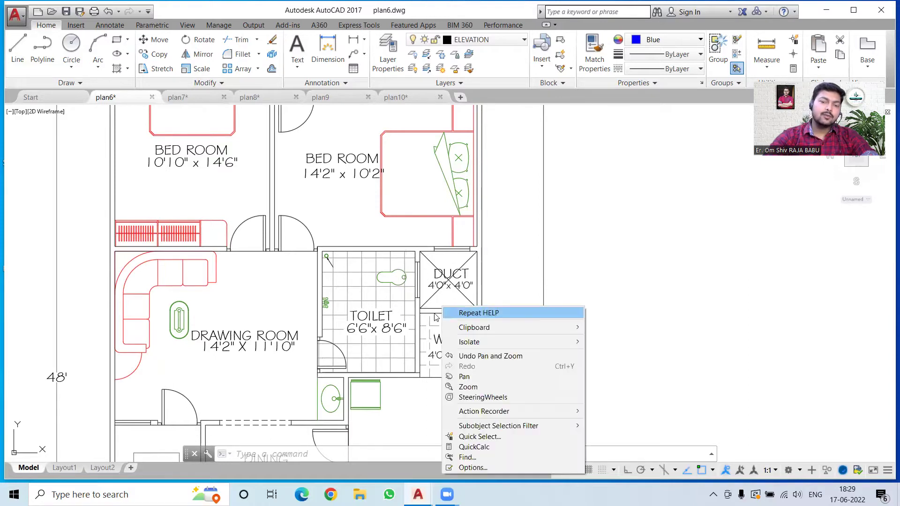
left_click(492, 267)
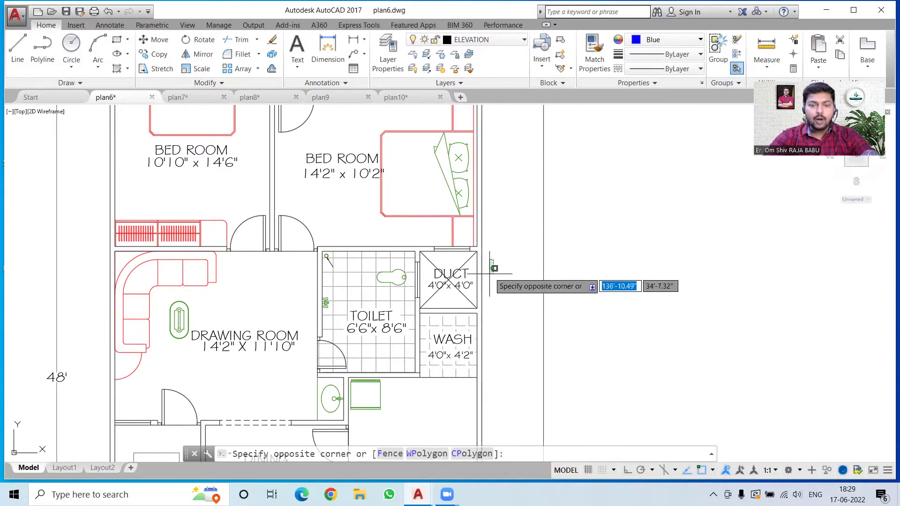
left_click(499, 310)
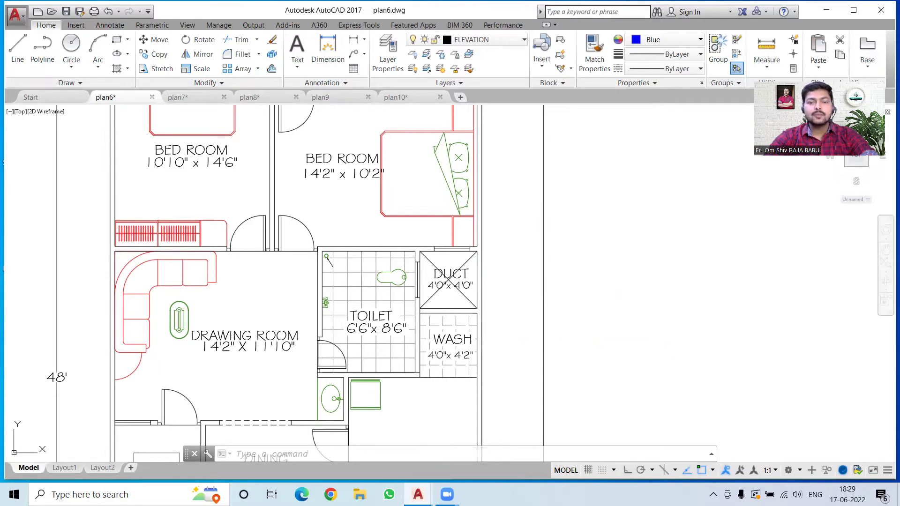
Review the rear part of the ground floor plan as a whole, from the court yard down to the kitchen.
middle_click_drag(459, 336, 442, 313)
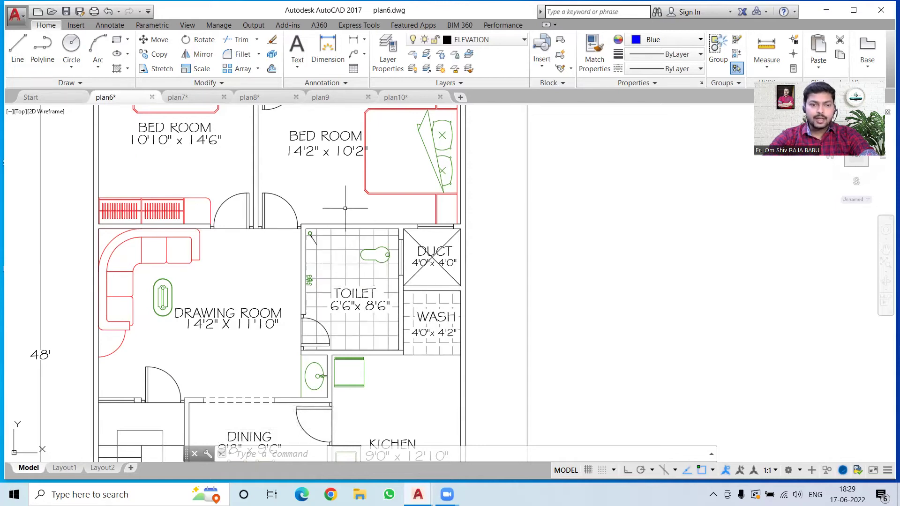
scroll(343, 214, "down", 3)
middle_click_drag(315, 186, 394, 235)
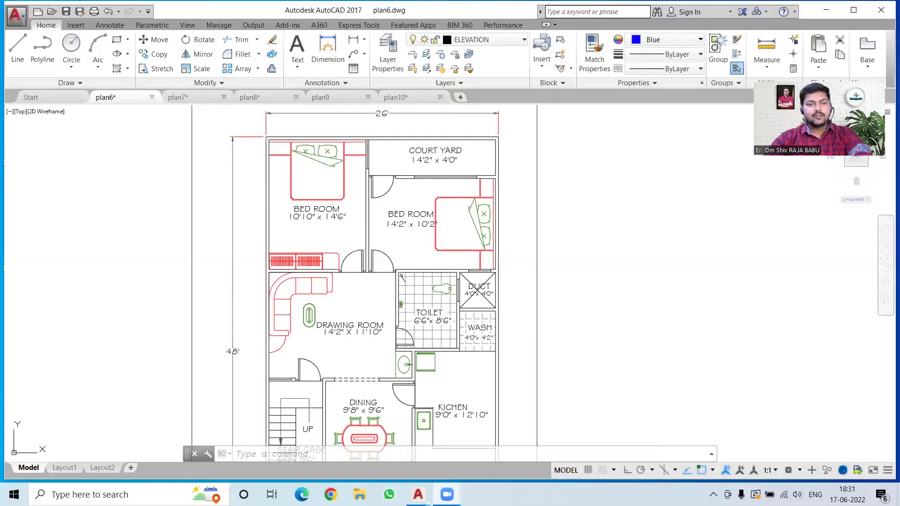
Switch to the plan7 drawing and examine its ground floor and first floor plans side by side.
mouse_move(105, 97)
left_click(178, 97)
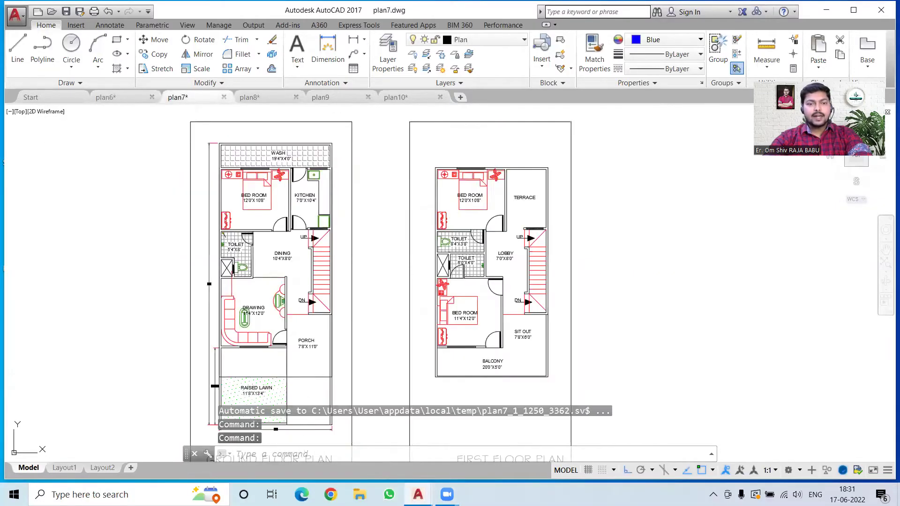
middle_click_drag(394, 257, 476, 176)
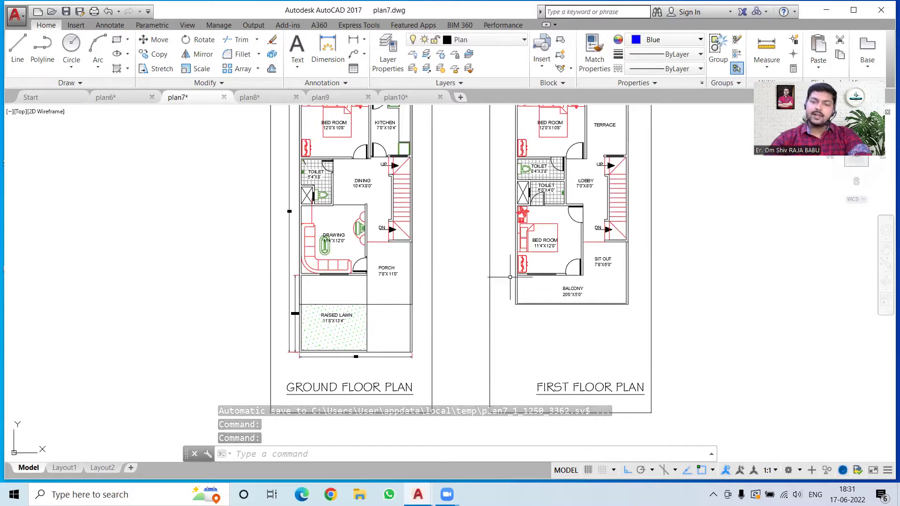
middle_click_drag(510, 276, 477, 328)
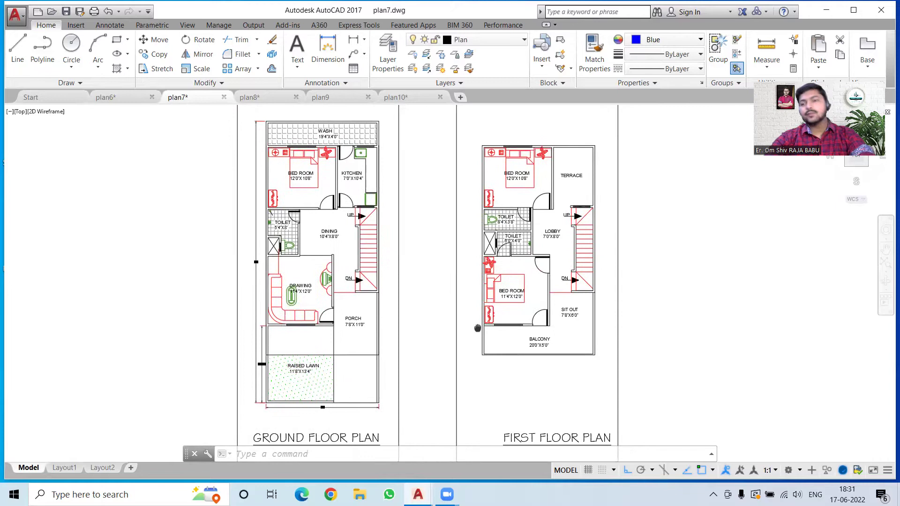
scroll(480, 311, "up", 2)
scroll(468, 323, "down", 2)
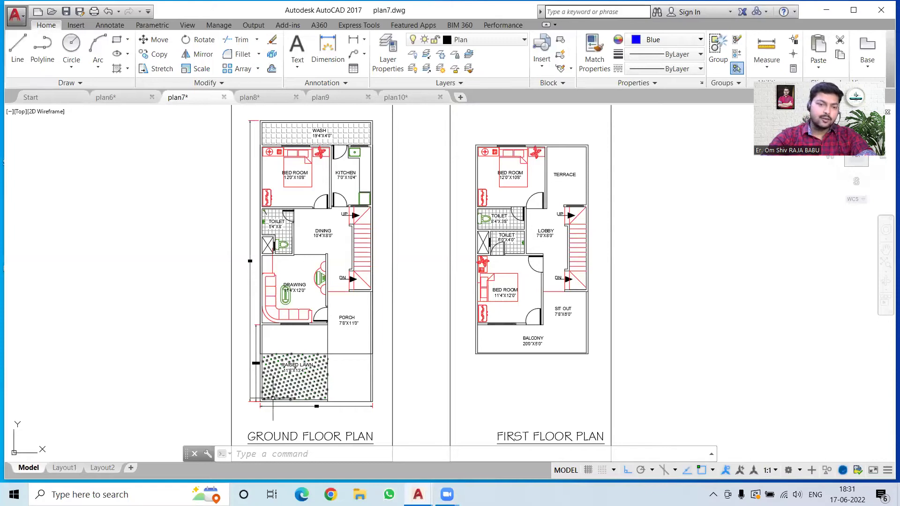
Examine the front part of the plan7 ground floor closely, from the raised lawn and porch up to the drawing room.
scroll(264, 417, "up", 3)
scroll(262, 414, "down", 1)
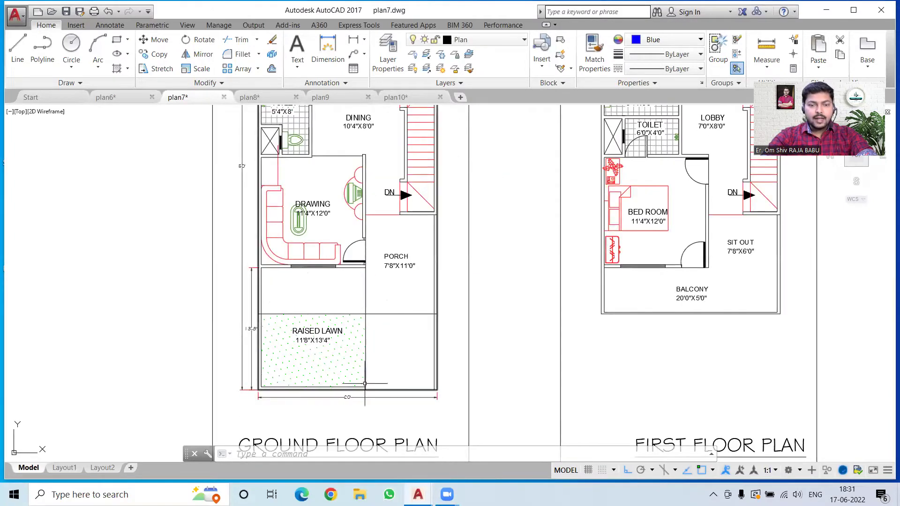
right_click(317, 342)
key("Escape")
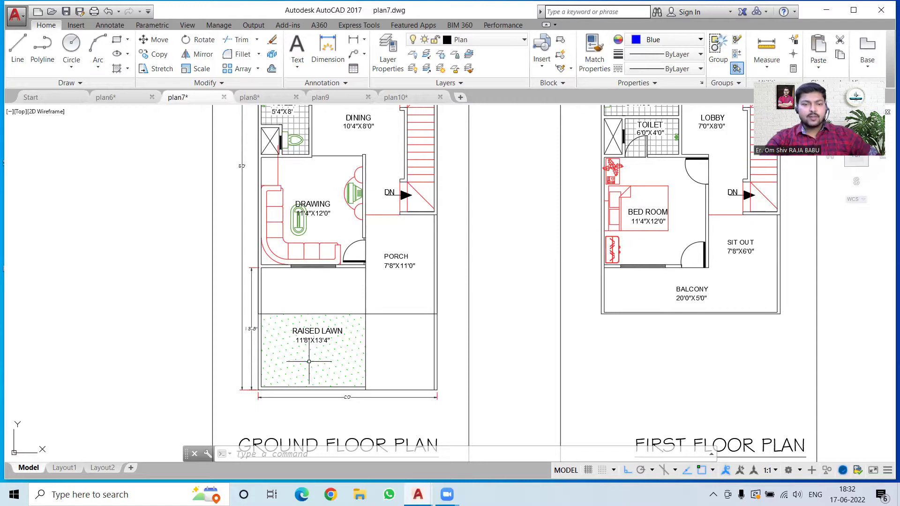
key("ctrl+z")
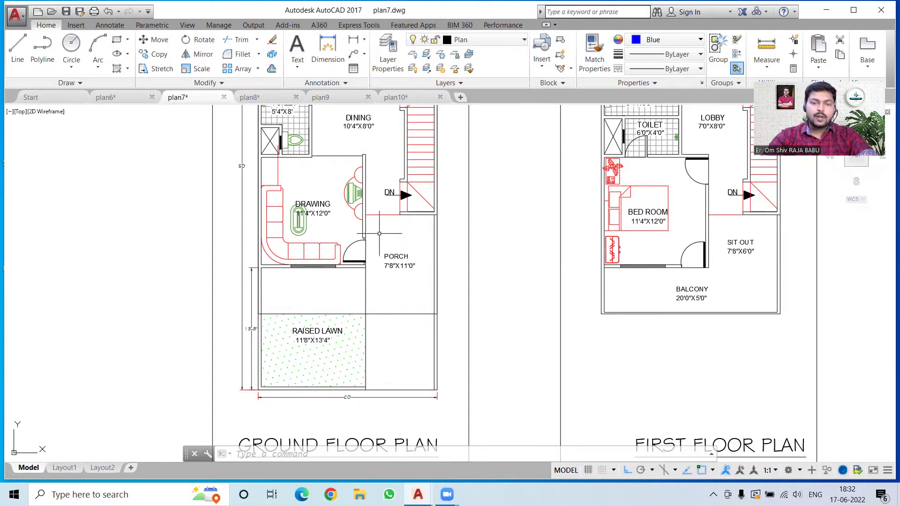
middle_click_drag(370, 199, 348, 268)
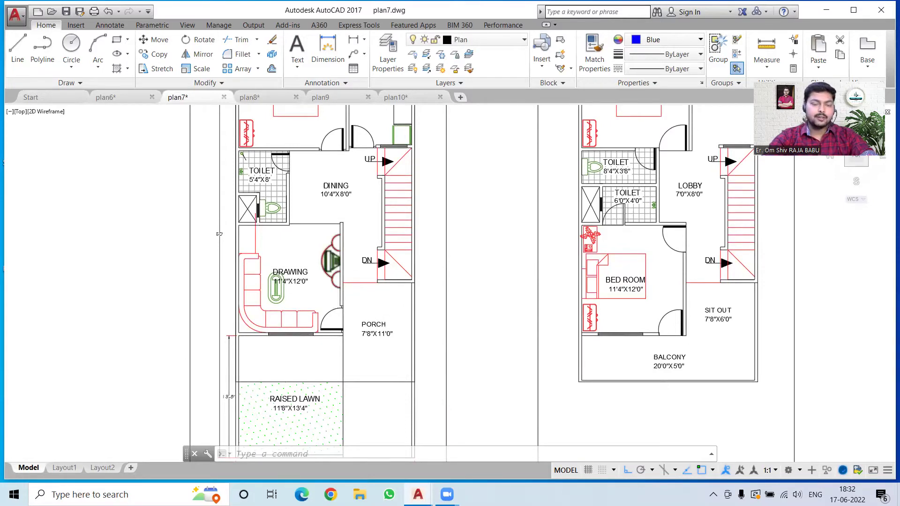
Examine the ground floor's drawing room, dining area, staircase, toilet, bedroom and kitchen in detail.
scroll(333, 288, "up", 3)
middle_click_drag(353, 299, 375, 251)
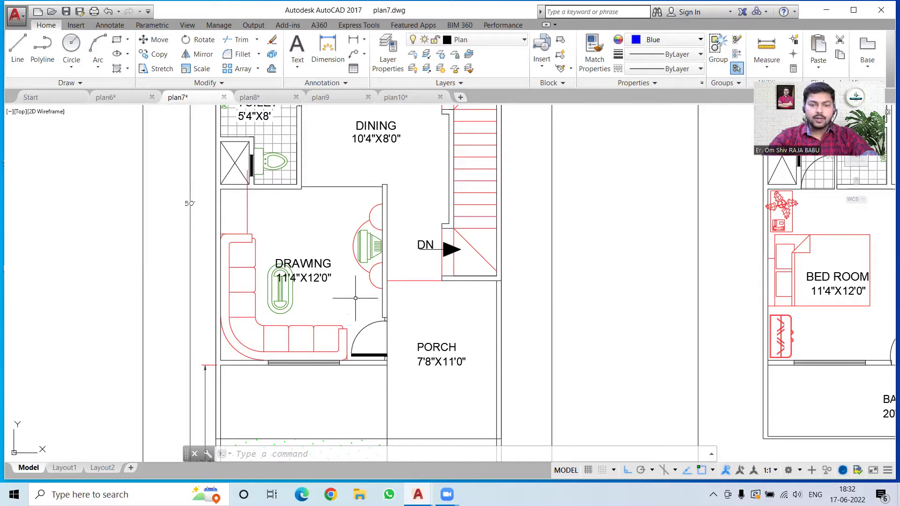
middle_click_drag(331, 240, 322, 326)
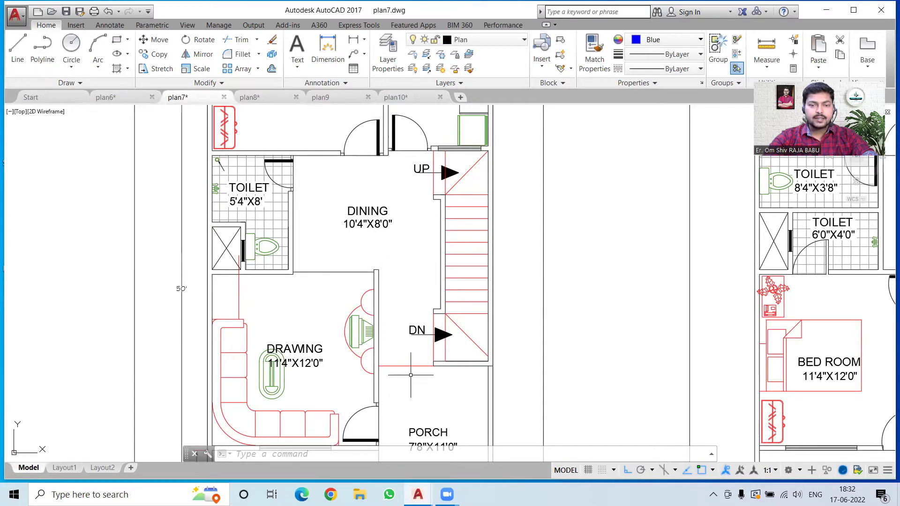
middle_click_drag(390, 368, 395, 298)
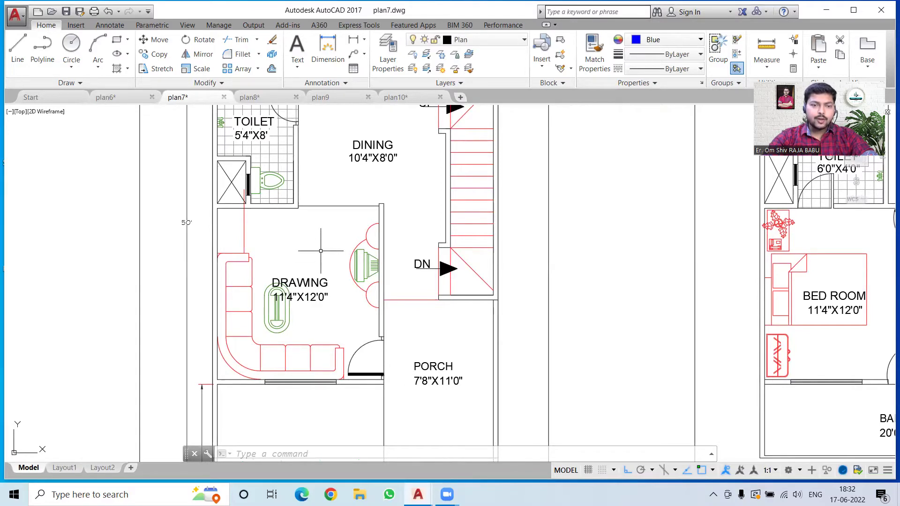
middle_click_drag(320, 251, 323, 344)
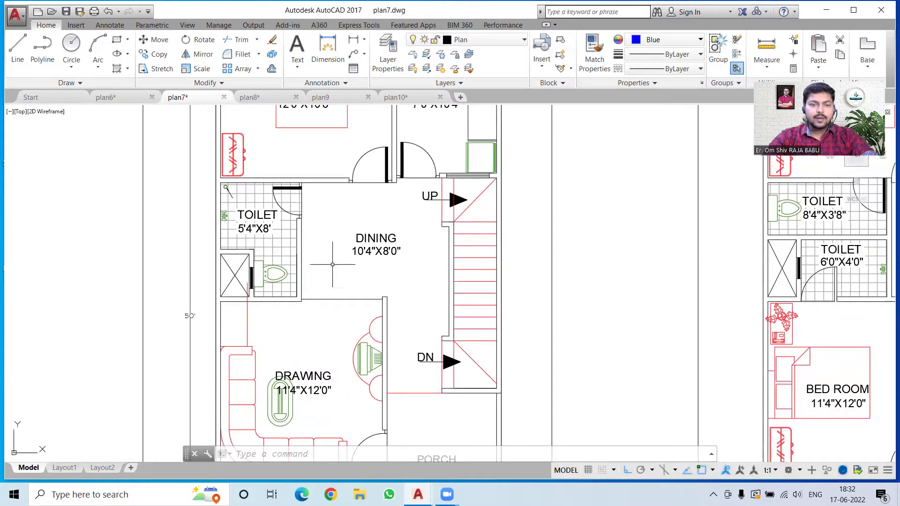
middle_click_drag(357, 218, 342, 300)
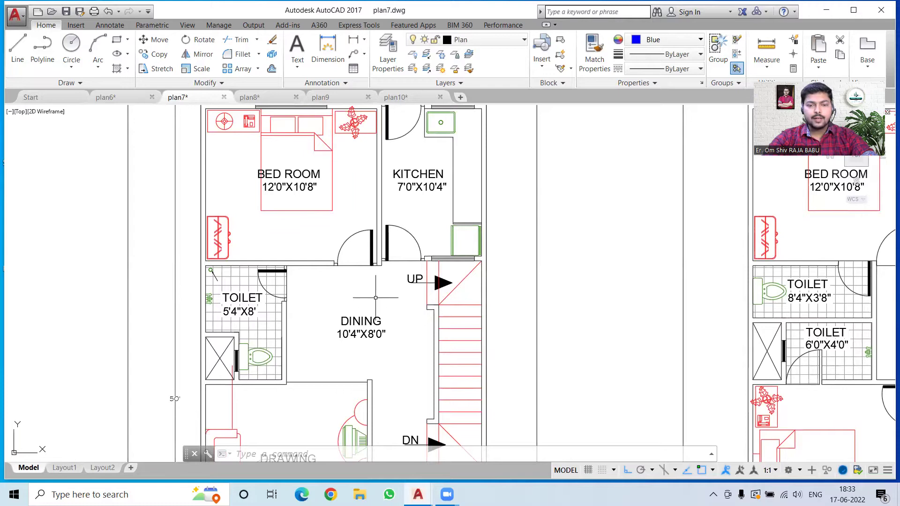
Examine the plan7 first floor in detail: lobby, both bedrooms, toilets, terrace, sit-out and balcony.
mouse_move(452, 382)
middle_mouse_down()
mouse_move(456, 254)
mouse_move(61, 275)
middle_mouse_up()
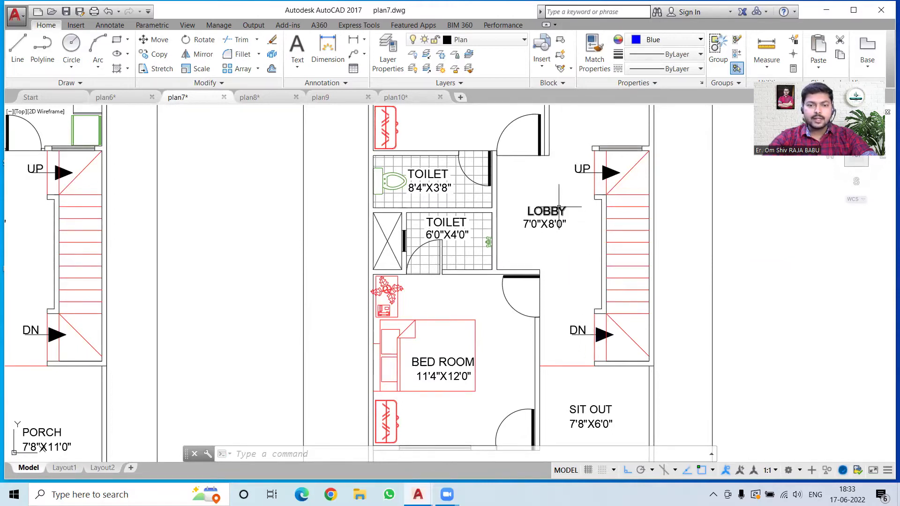
middle_click_drag(552, 319, 549, 250)
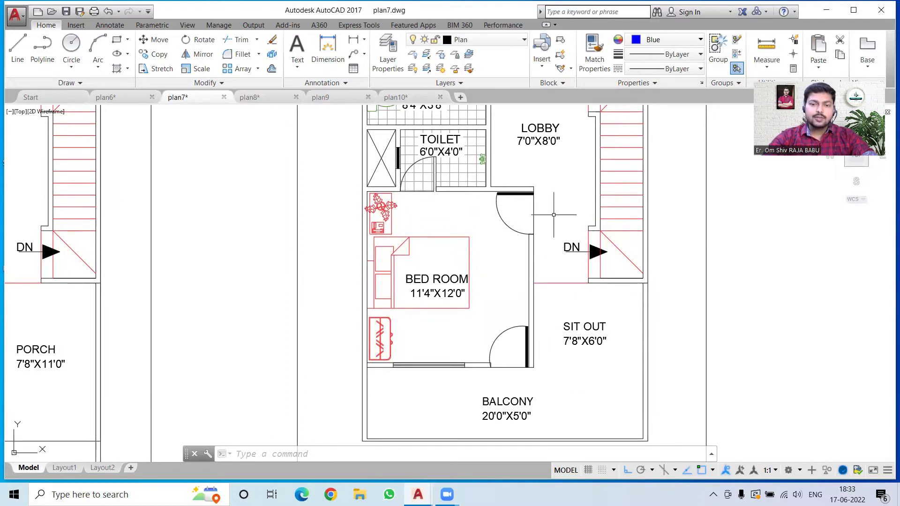
middle_click_drag(553, 217, 548, 370)
middle_click_drag(523, 253, 520, 308)
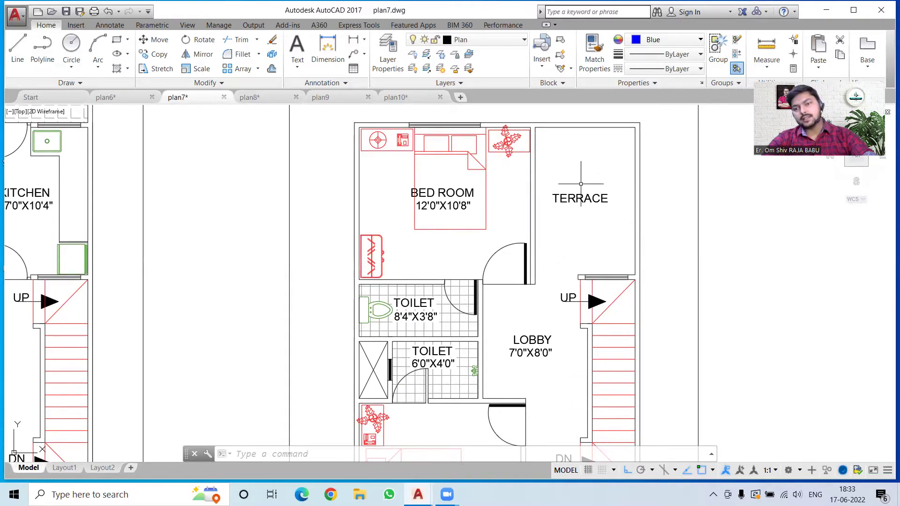
middle_click_drag(558, 370, 545, 117)
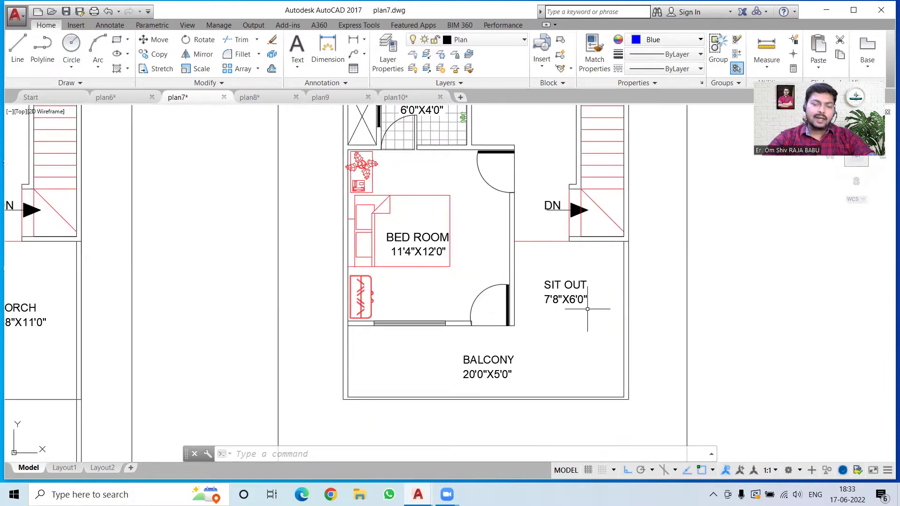
mouse_move(539, 234)
middle_mouse_down()
mouse_move(530, 378)
mouse_move(536, 211)
mouse_move(534, 415)
middle_mouse_up()
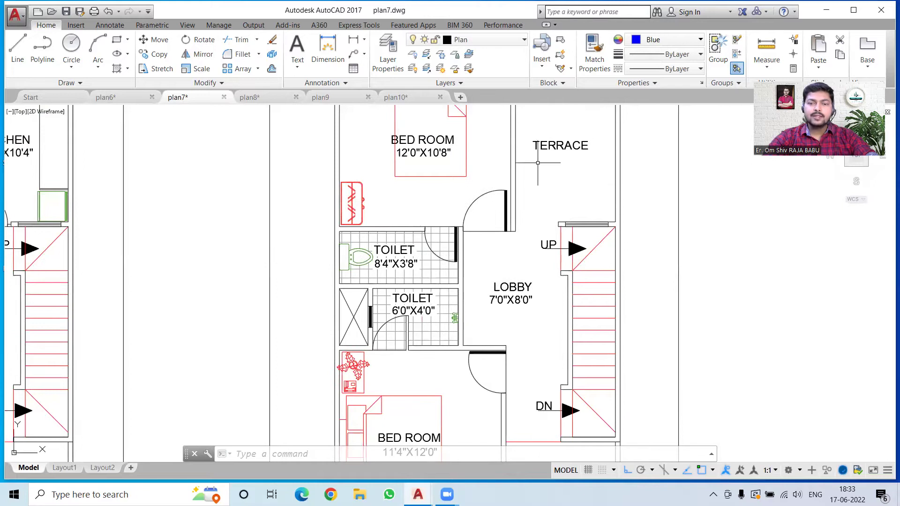
middle_click_drag(570, 176, 567, 181)
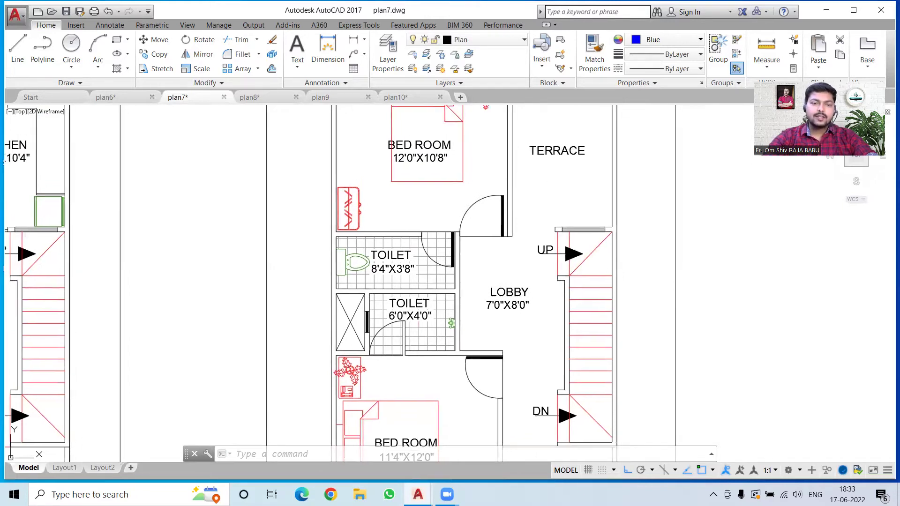
middle_click_drag(119, 220, 193, 272)
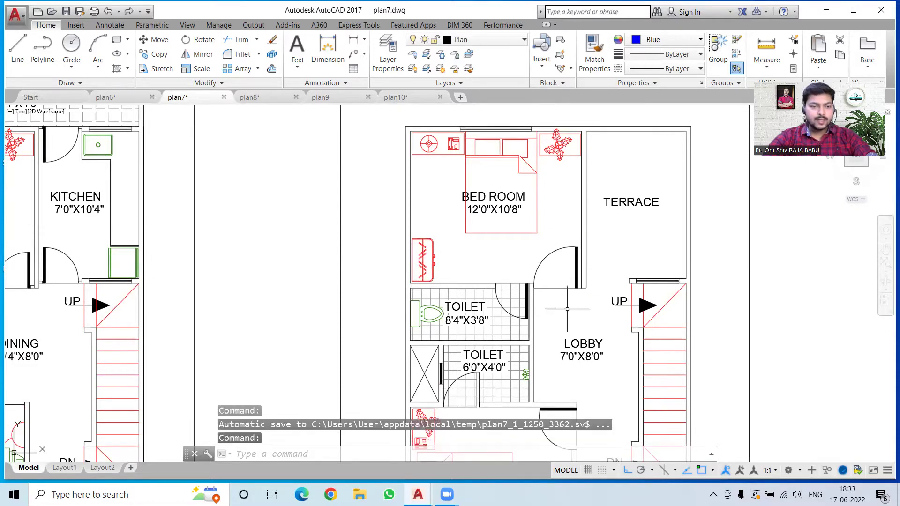
Review the complete plan7 ground floor and first floor plans side by side.
scroll(600, 306, "down", 3)
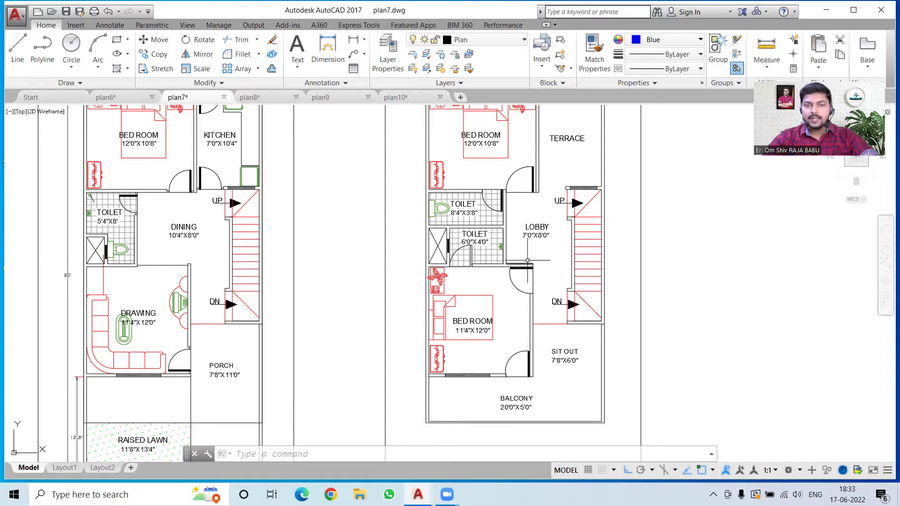
scroll(394, 240, "down", 3)
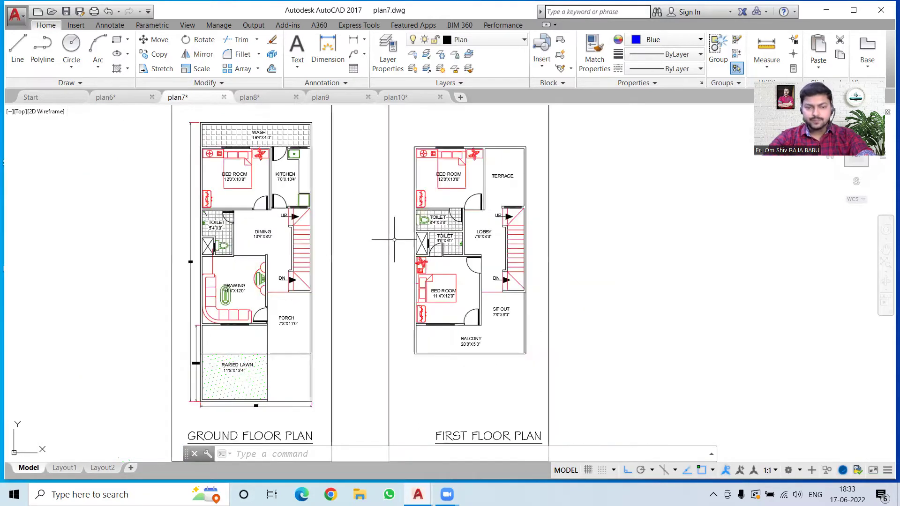
middle_click_drag(384, 241, 410, 244)
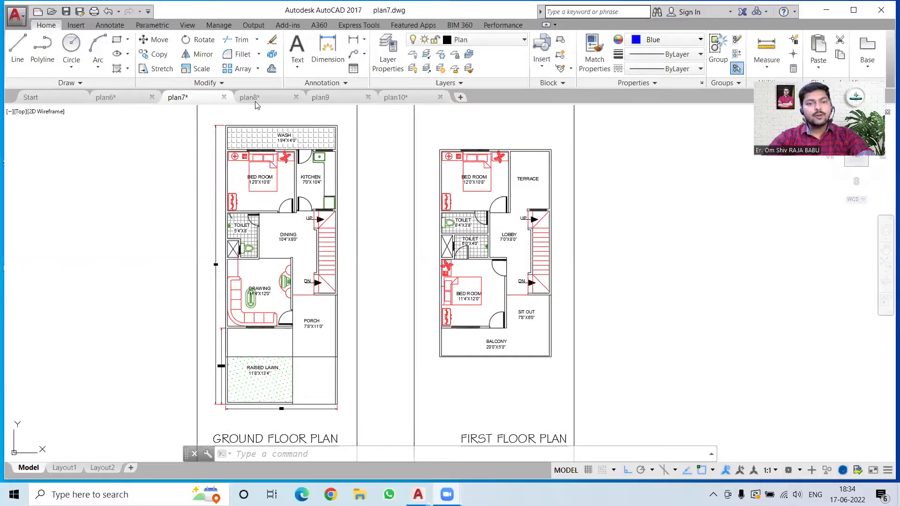
Switch to the plan8 drawing and examine the front of its ground floor: lawn, porch and verandah.
left_click(255, 100)
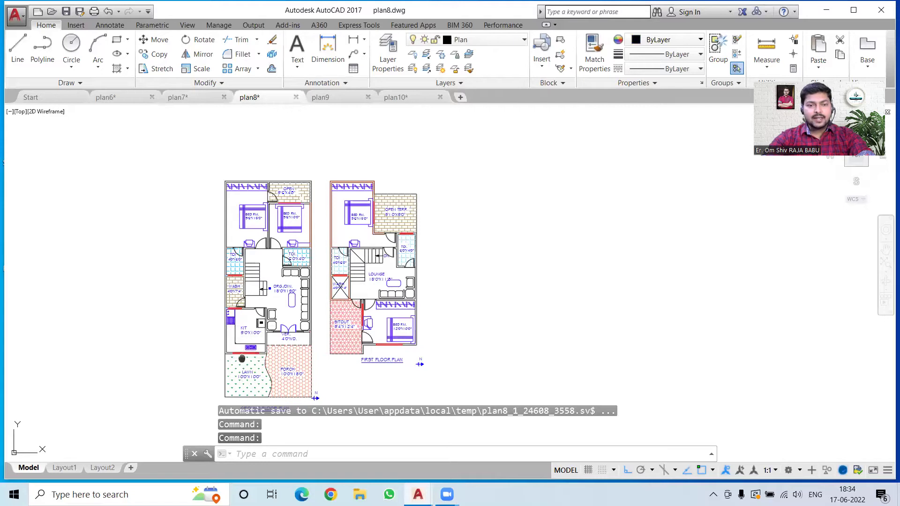
middle_click_drag(242, 359, 327, 314)
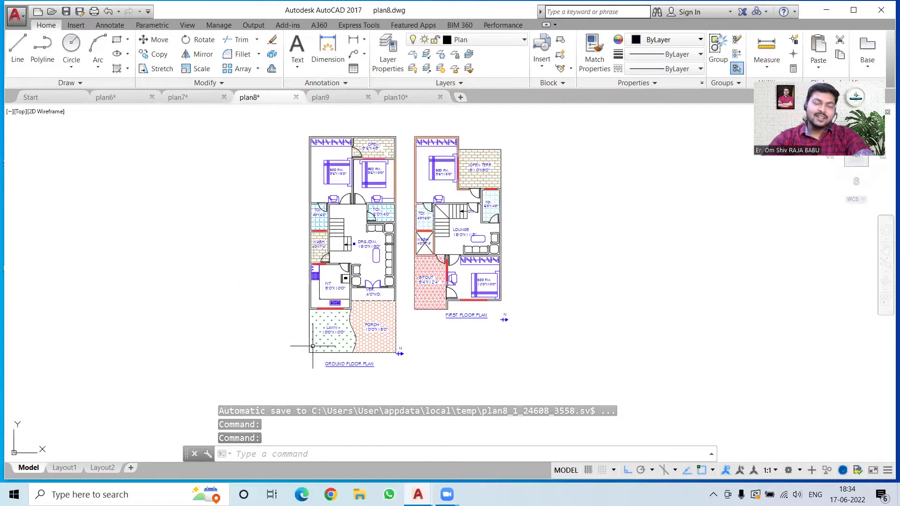
scroll(312, 346, "up", 2)
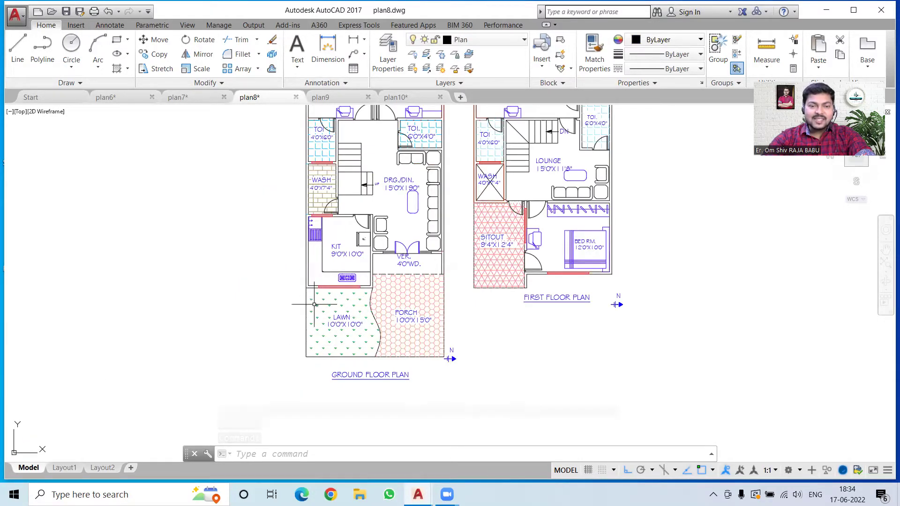
scroll(314, 307, "up", 2)
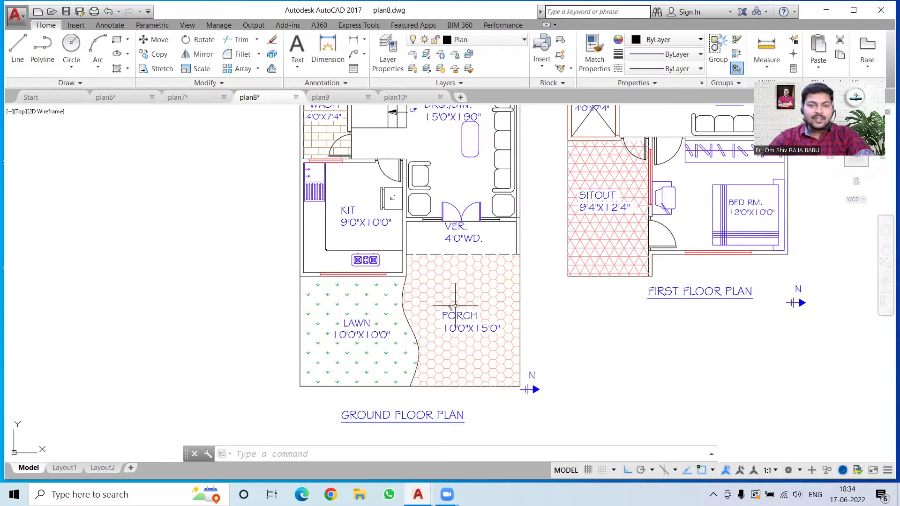
middle_click_drag(456, 280, 446, 310)
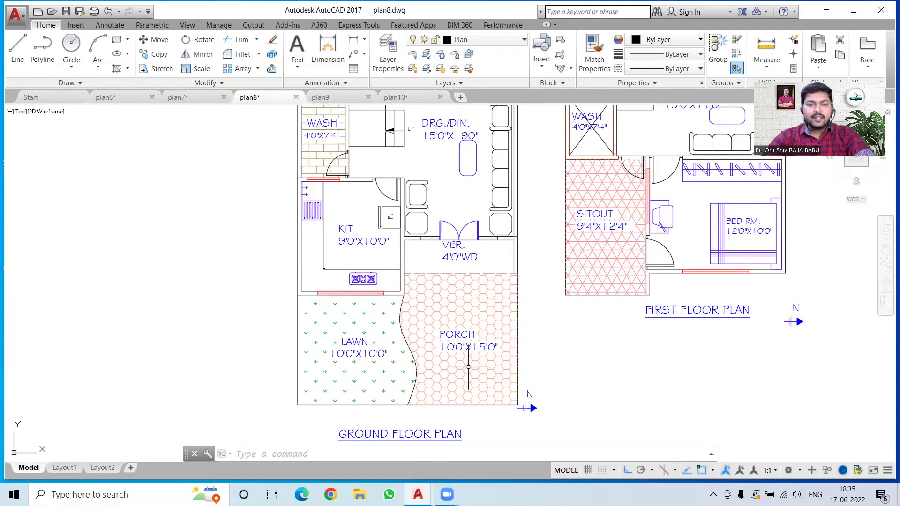
scroll(477, 335, "up", 2)
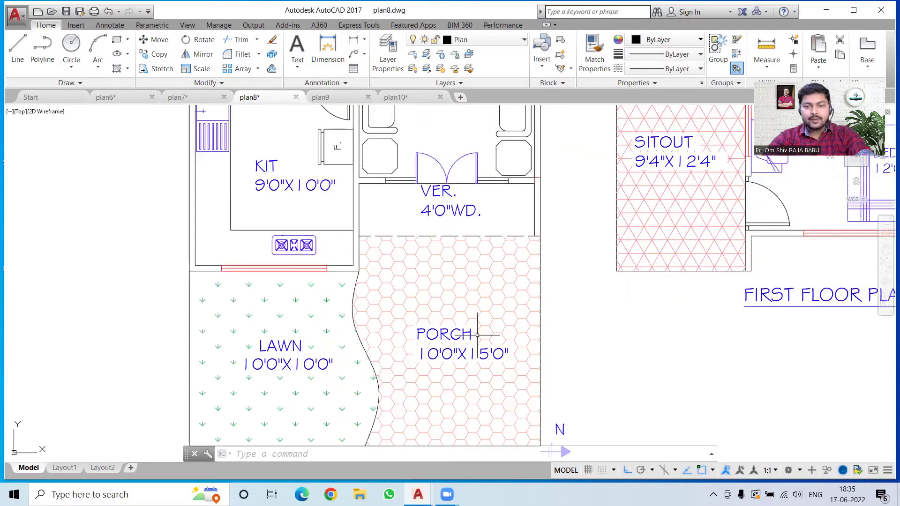
Examine the plan8 ground floor's entrance, drawing/dining room, kitchen, wash area, staircase and toilets in detail.
middle_click_drag(431, 280, 427, 435)
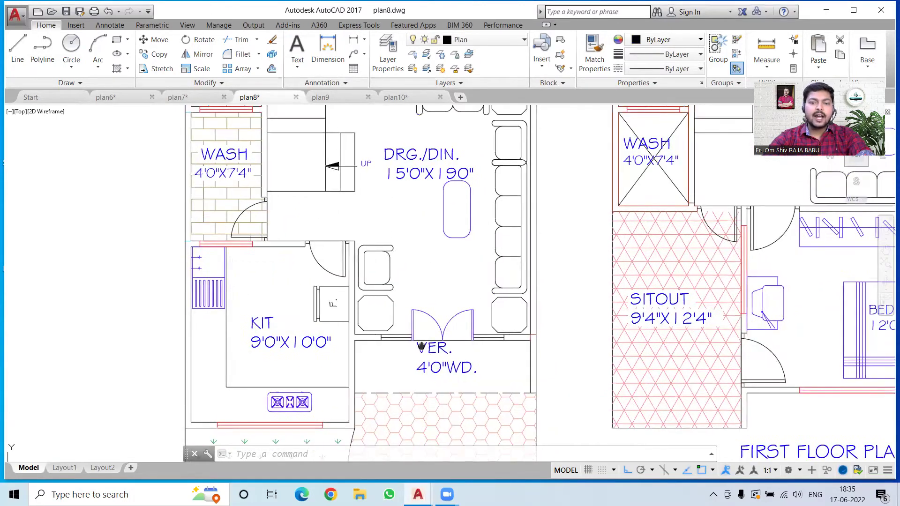
middle_click_drag(421, 347, 418, 382)
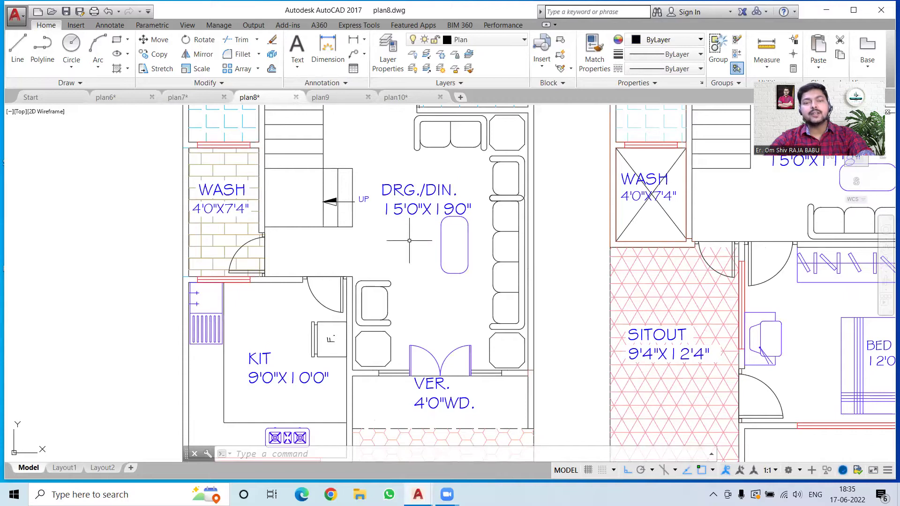
middle_click_drag(408, 243, 411, 273)
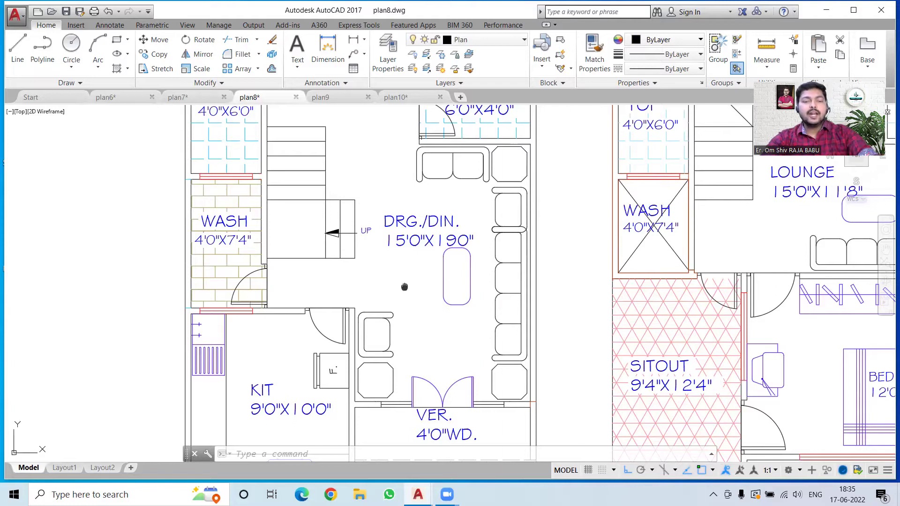
middle_click_drag(347, 298, 363, 264)
middle_click_drag(263, 287, 278, 159)
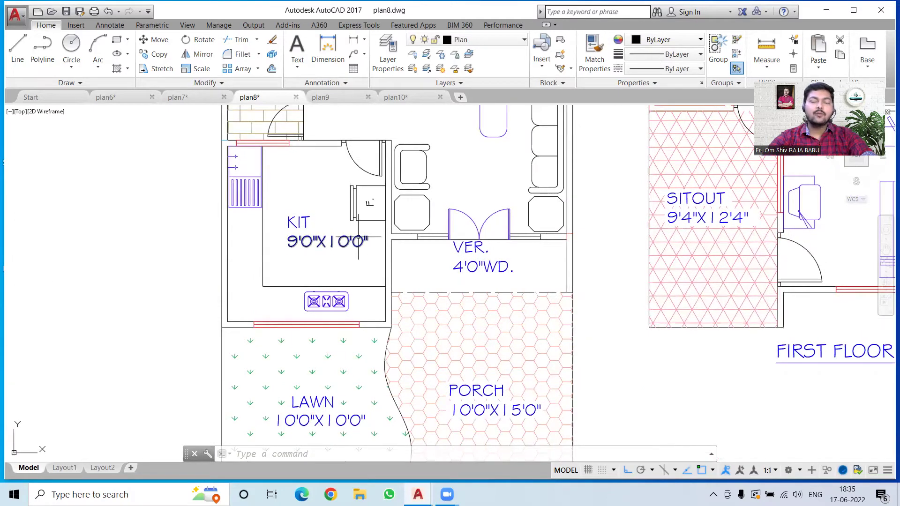
middle_click_drag(358, 239, 332, 356)
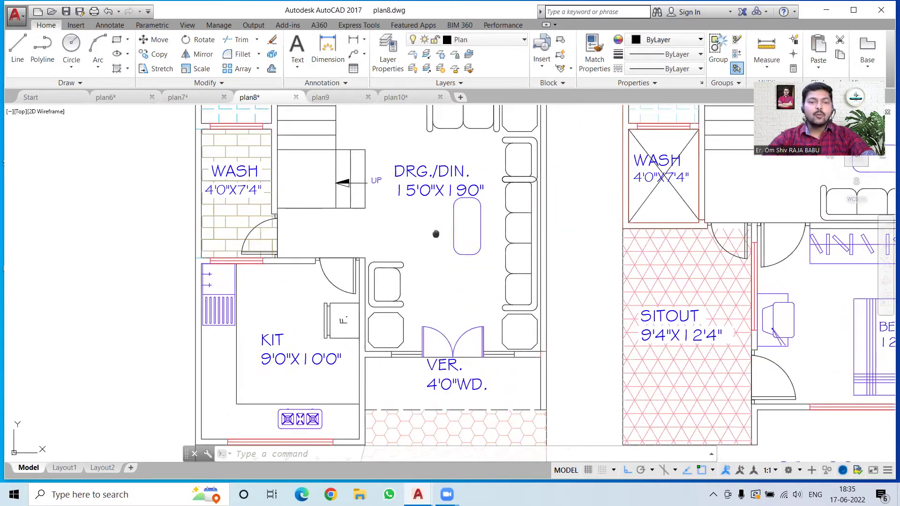
middle_click_drag(223, 273, 187, 396)
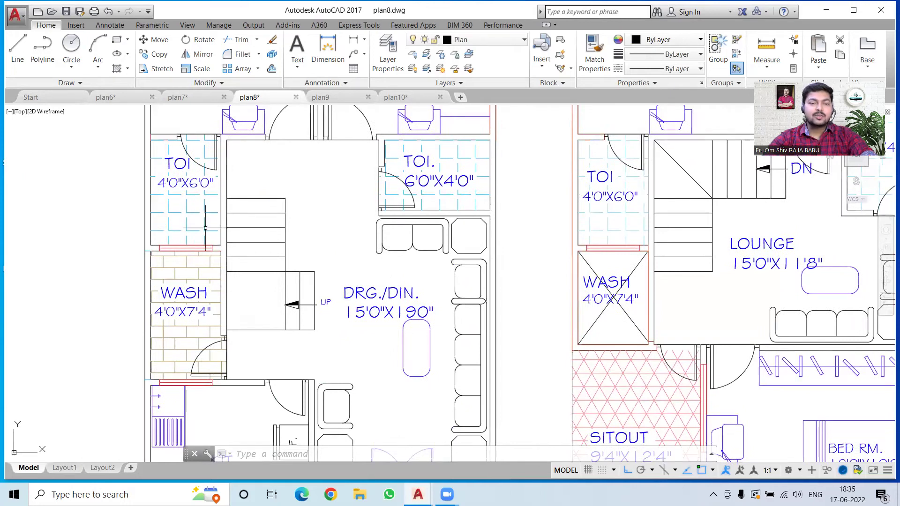
Examine the rear of the plan8 ground floor, from the toilets to both bedrooms and the open area.
scroll(268, 236, "down", 3)
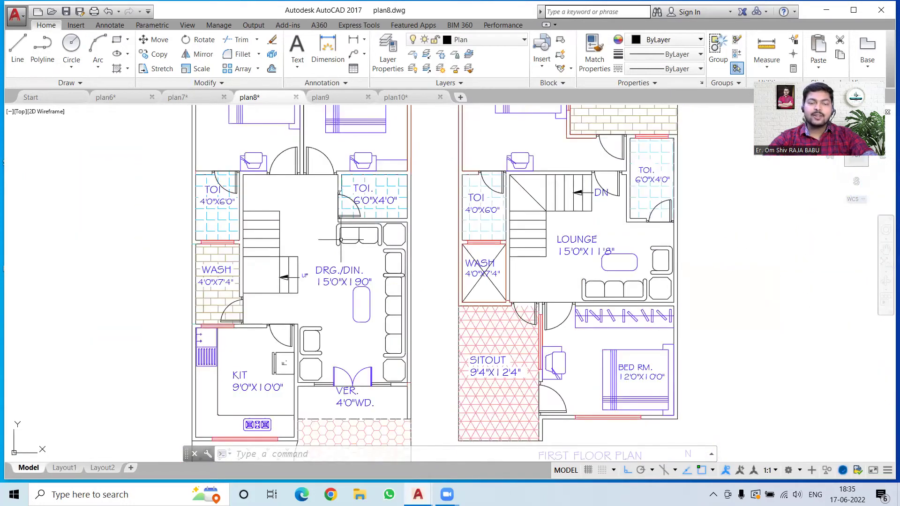
middle_click_drag(294, 235, 310, 285)
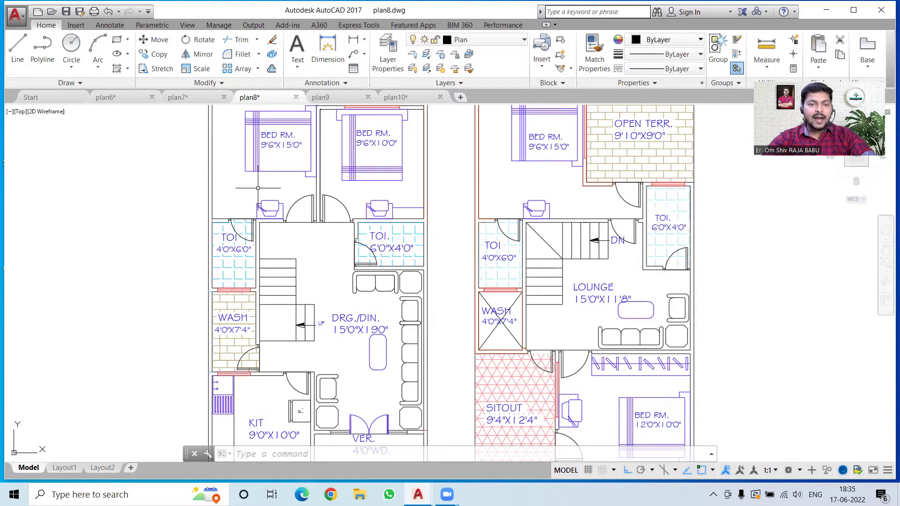
middle_click_drag(274, 230, 267, 296)
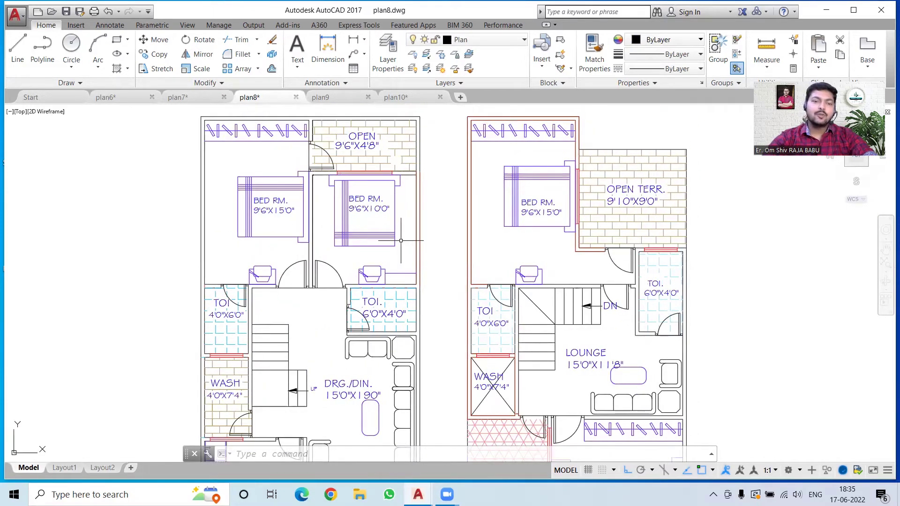
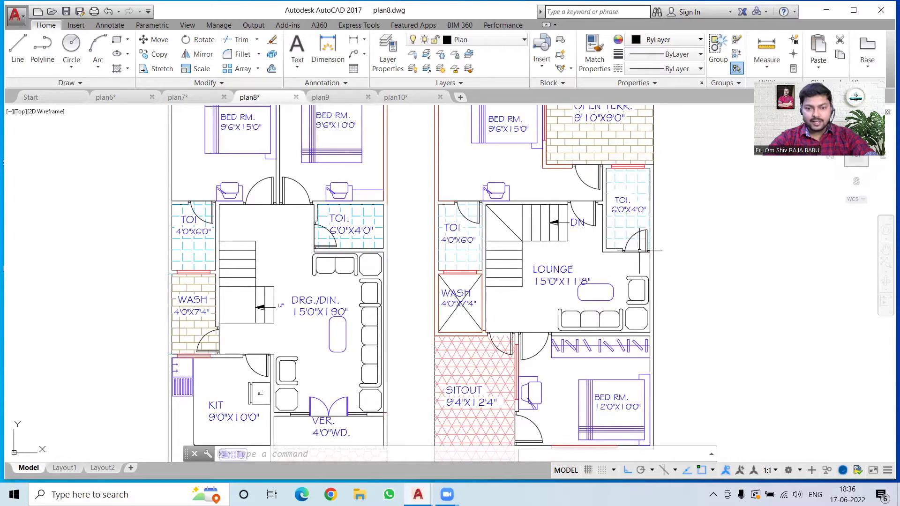
Examine the plan8 first floor's lounge, staircase, toilets and wash shaft against the ground floor layout.
middle_click_drag(544, 338, 555, 280)
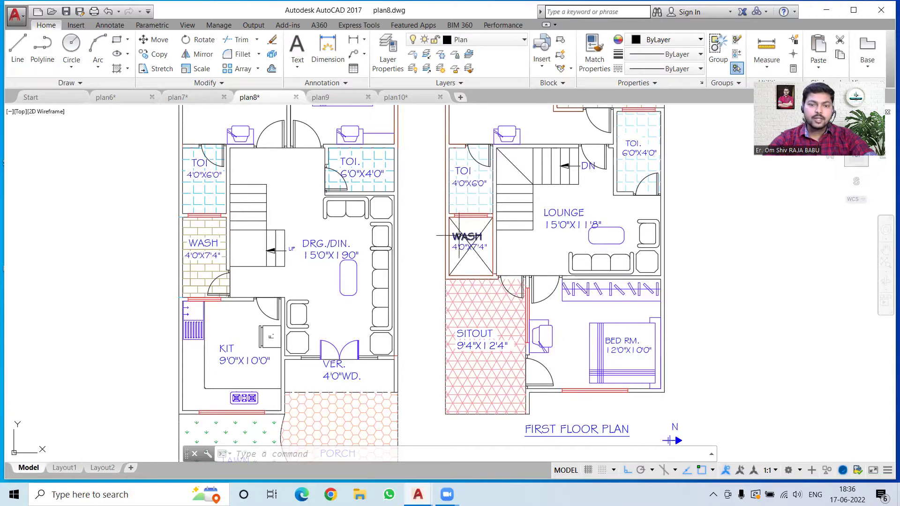
scroll(473, 227, "up", 2)
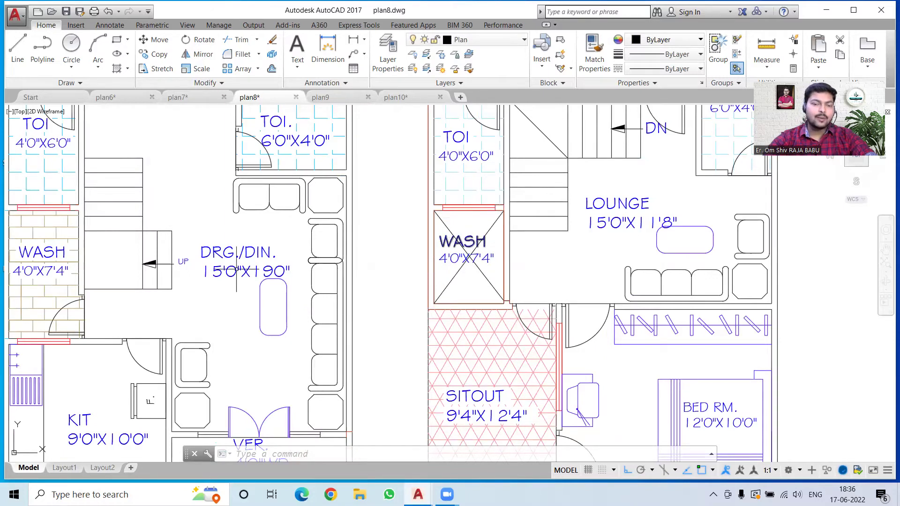
scroll(472, 239, "down", 2)
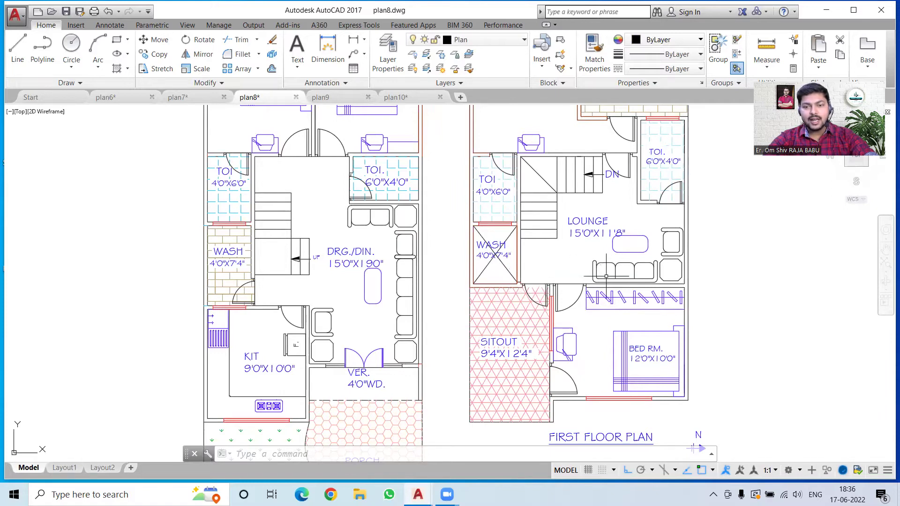
middle_click_drag(501, 255, 522, 318)
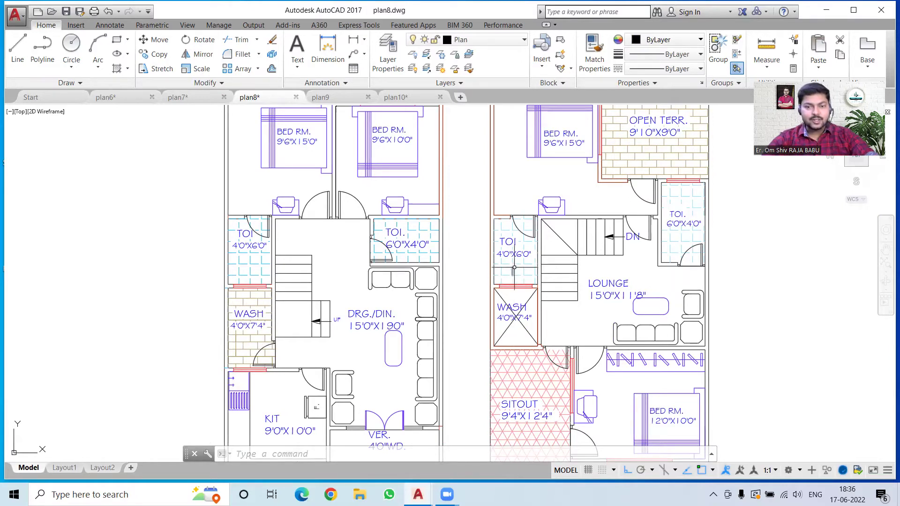
middle_click_drag(516, 243, 500, 314)
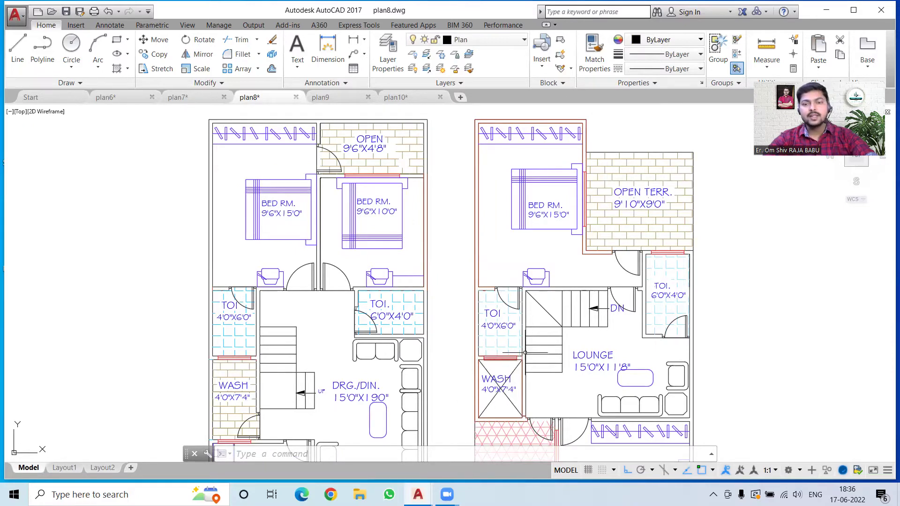
middle_click_drag(541, 364, 527, 289)
scroll(479, 312, "up", 2)
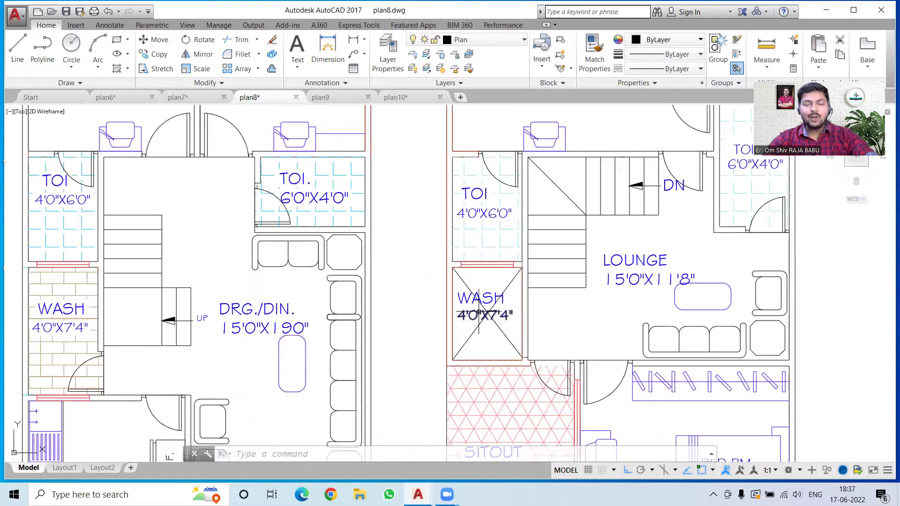
scroll(478, 312, "down", 3)
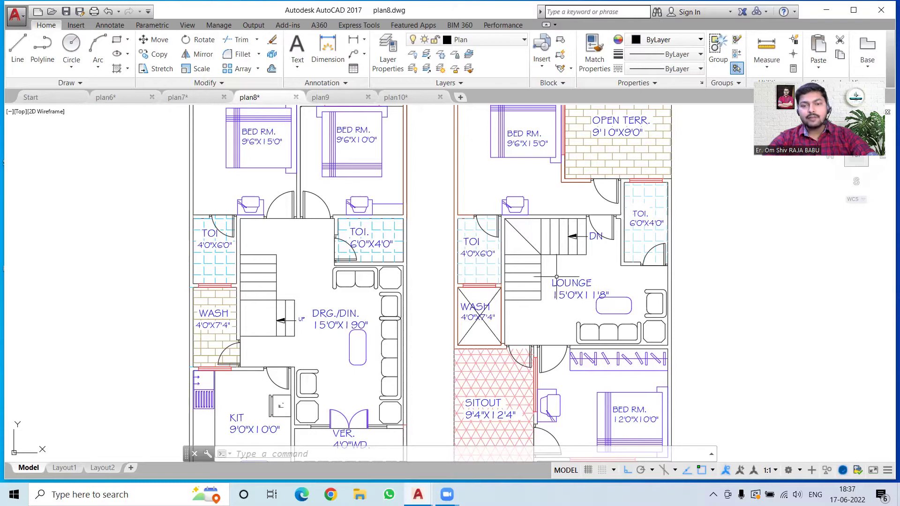
Examine the plan8 first floor's rear bedroom, open terrace, front bedroom and sitout, and view both complete floor plans together.
middle_click_drag(484, 252, 461, 332)
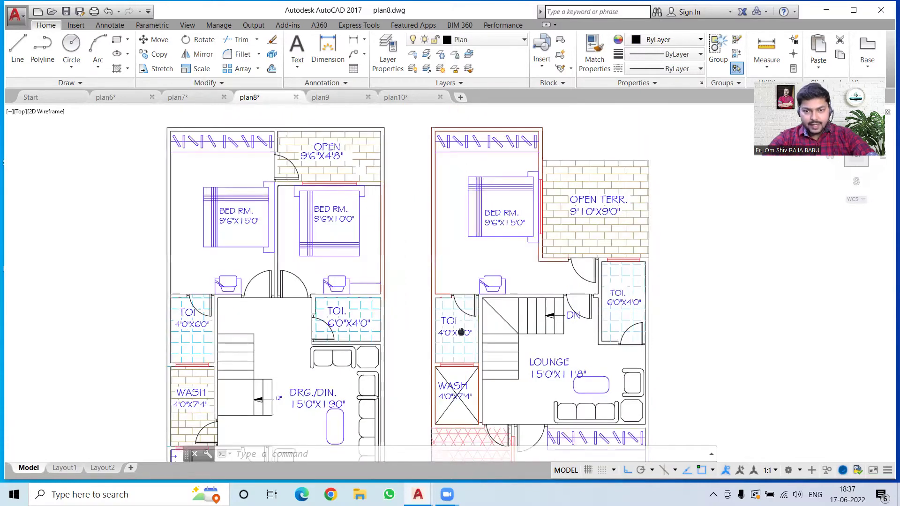
middle_click_drag(515, 275, 482, 240)
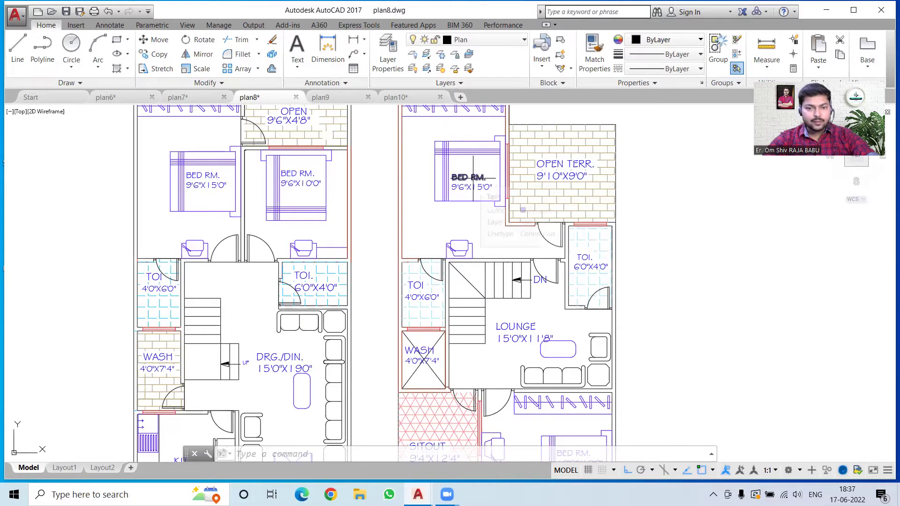
middle_click_drag(551, 196, 535, 237)
middle_click_drag(537, 331, 555, 130)
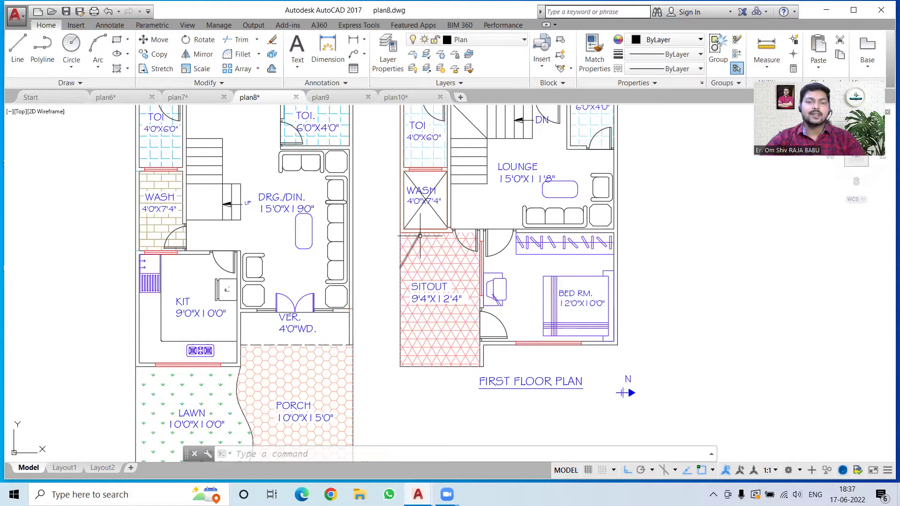
scroll(561, 221, "down", 2)
scroll(529, 207, "down", 2)
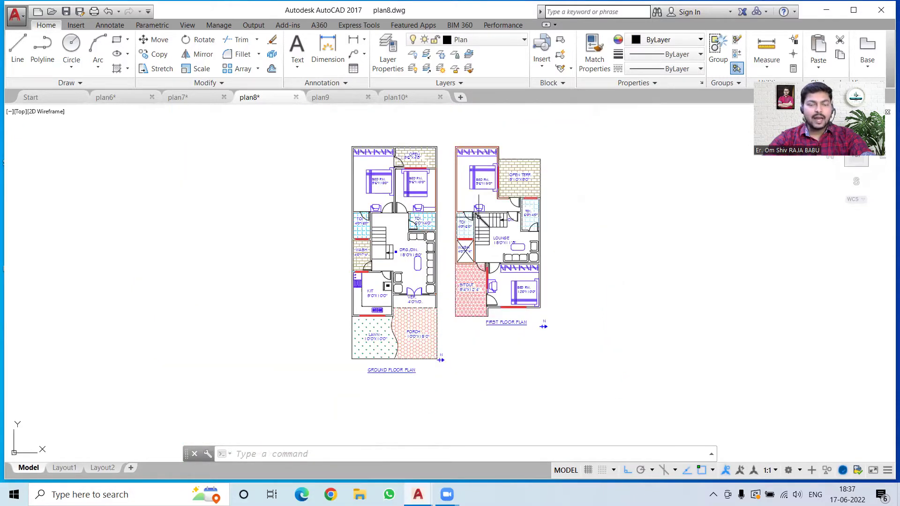
middle_click_drag(449, 253, 442, 257)
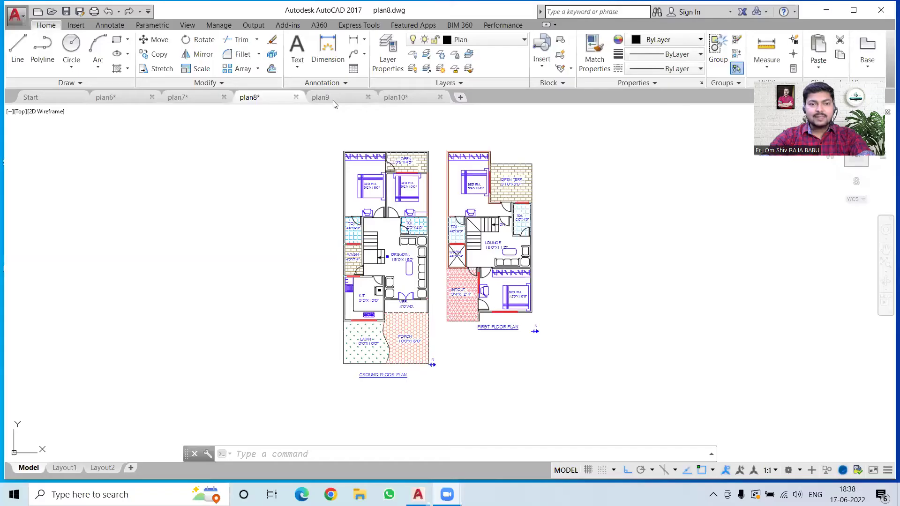
Switch to the plan9 drawing and examine the porch and lawn at the front of its ground floor.
left_click(322, 98)
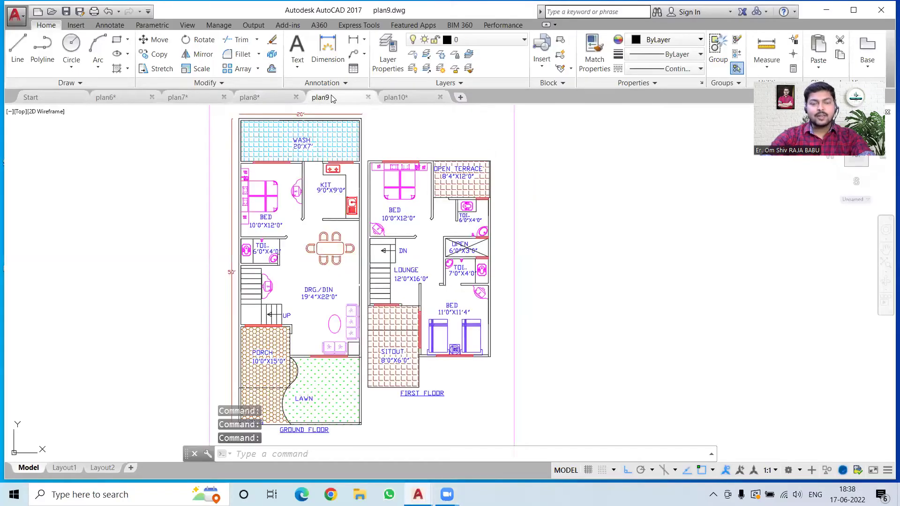
scroll(384, 154, "down", 2)
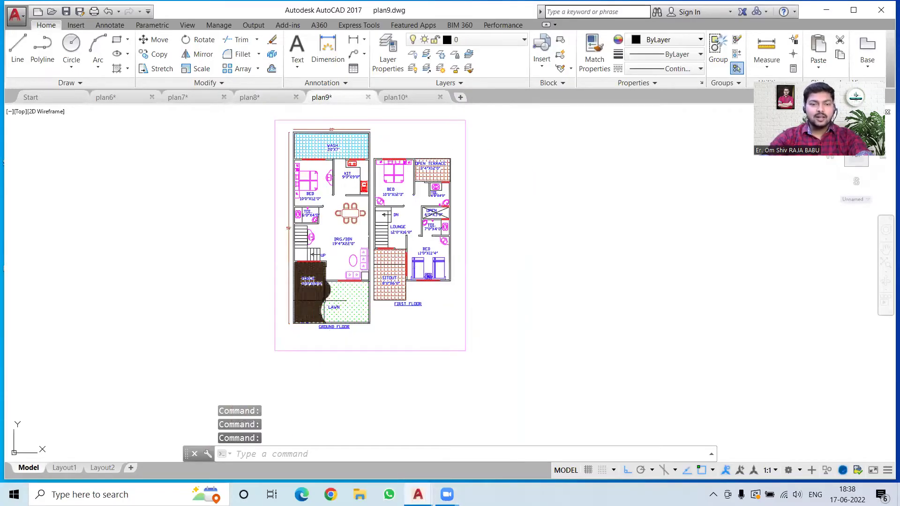
scroll(317, 300, "up", 2)
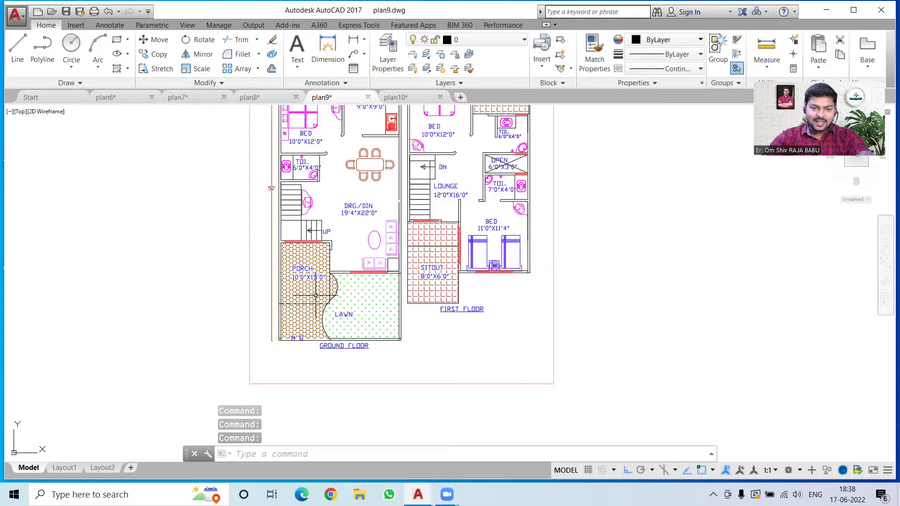
scroll(317, 302, "up", 2)
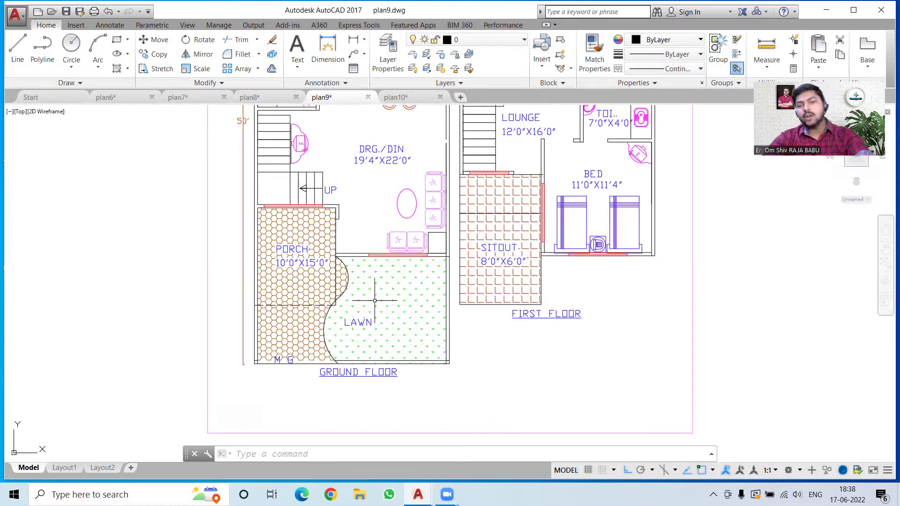
Examine the plan9 ground floor from the drawing/dining room and staircase to the toilet, bedroom, kitchen and rear wash area.
mouse_move(308, 255)
middle_mouse_down()
mouse_move(333, 323)
mouse_move(328, 356)
middle_mouse_up()
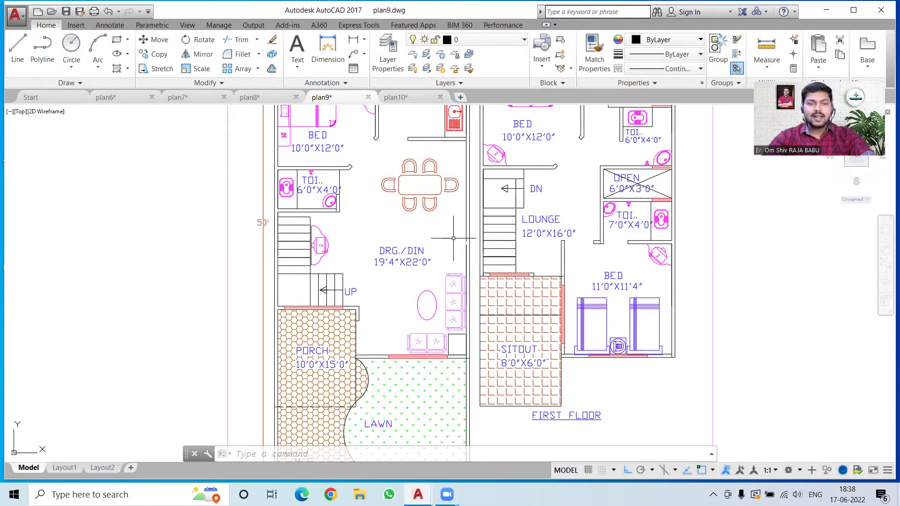
middle_click_drag(391, 213, 416, 205)
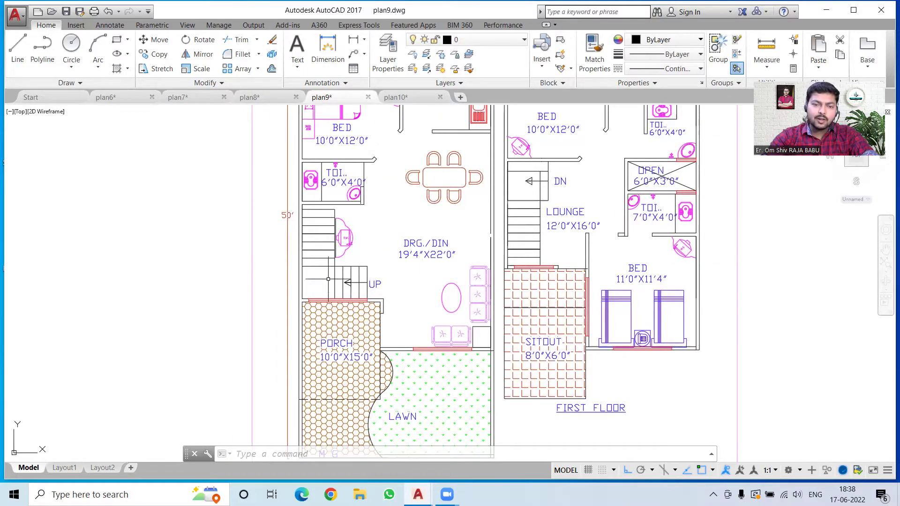
middle_click_drag(387, 242, 418, 269)
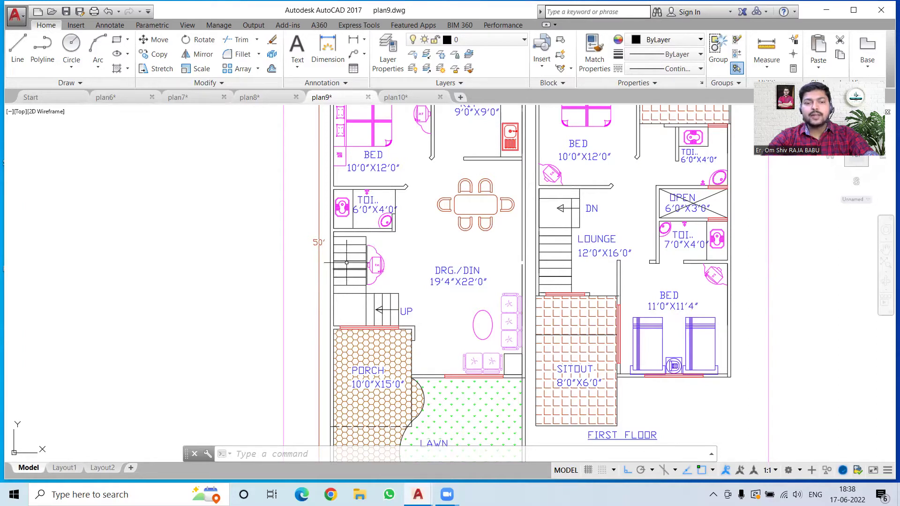
middle_click_drag(424, 211, 397, 263)
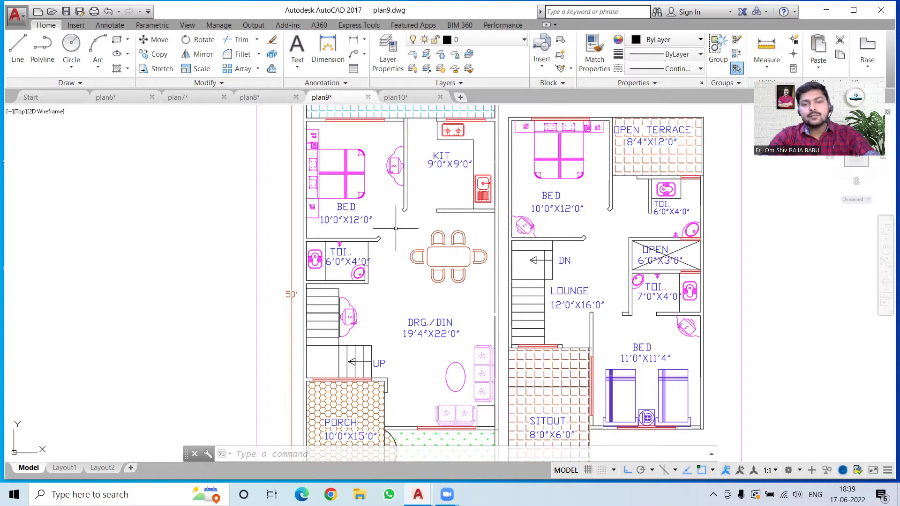
middle_click_drag(396, 195, 382, 214)
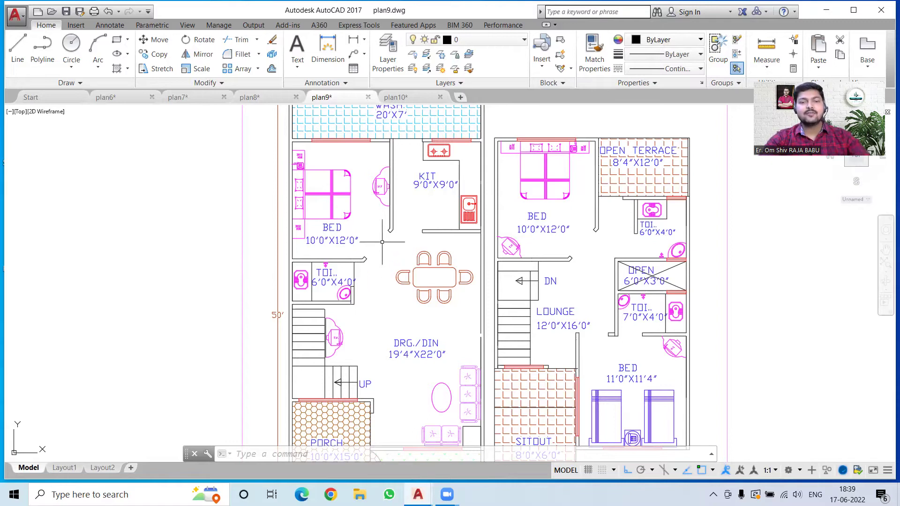
middle_click_drag(381, 241, 369, 307)
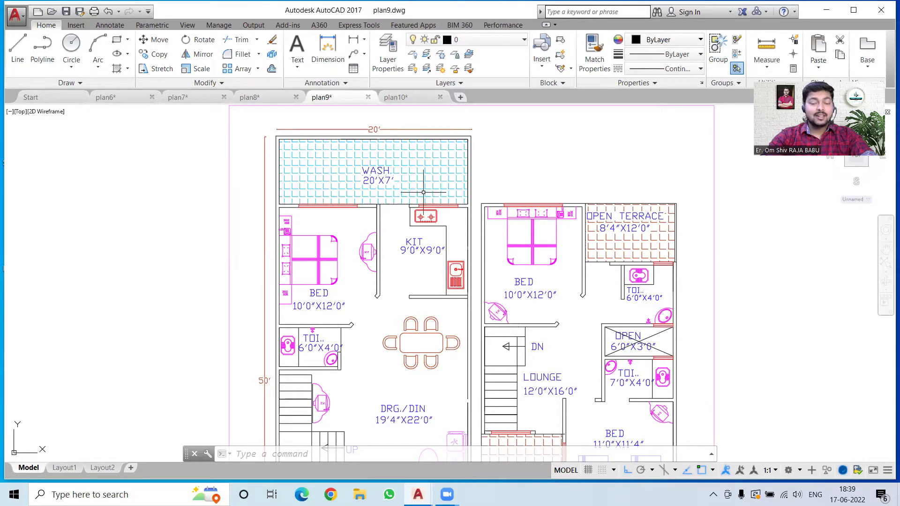
middle_click_drag(412, 258, 417, 279)
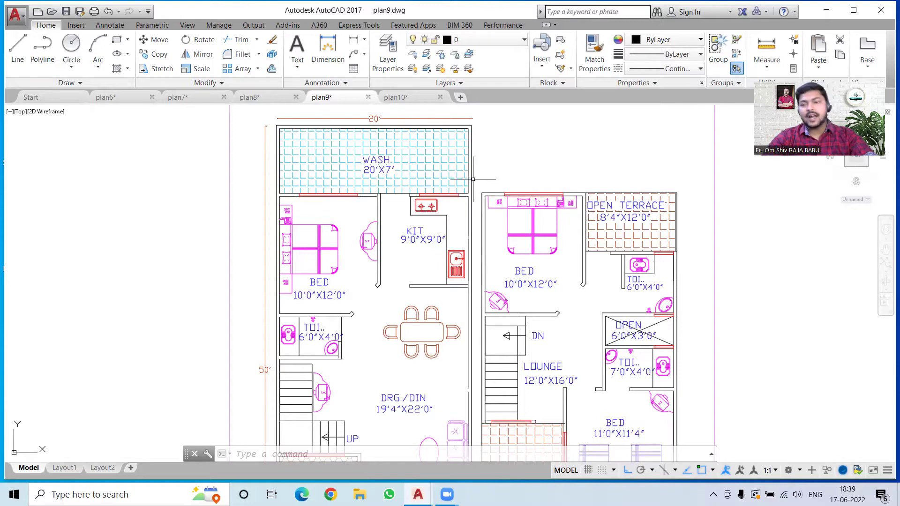
Examine the plan9 first floor: lounge, staircase, both bedrooms, toilets, open shaft and open terrace.
middle_click_drag(357, 300, 354, 246)
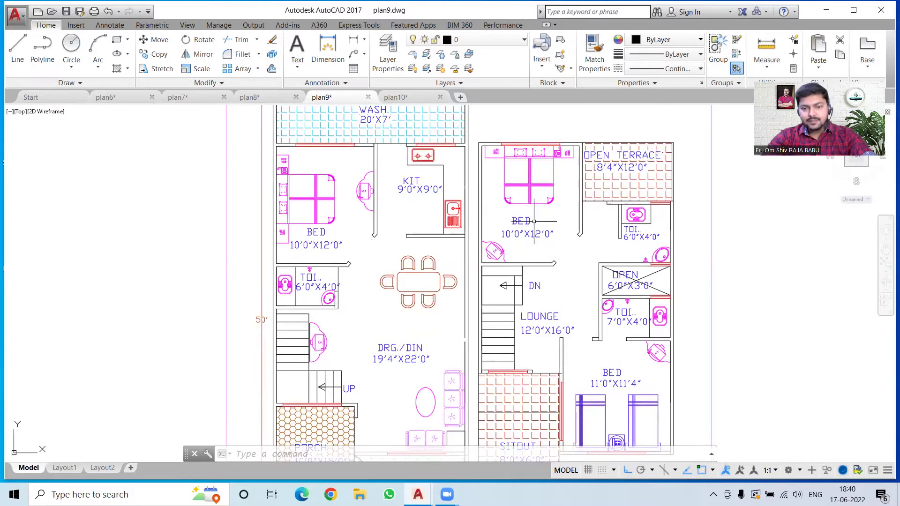
middle_click_drag(550, 266, 491, 239)
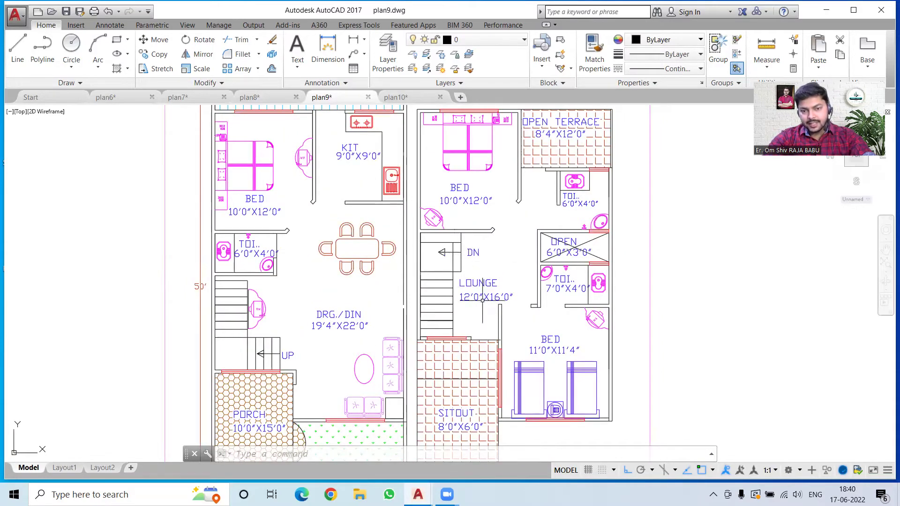
middle_click_drag(500, 316, 496, 344)
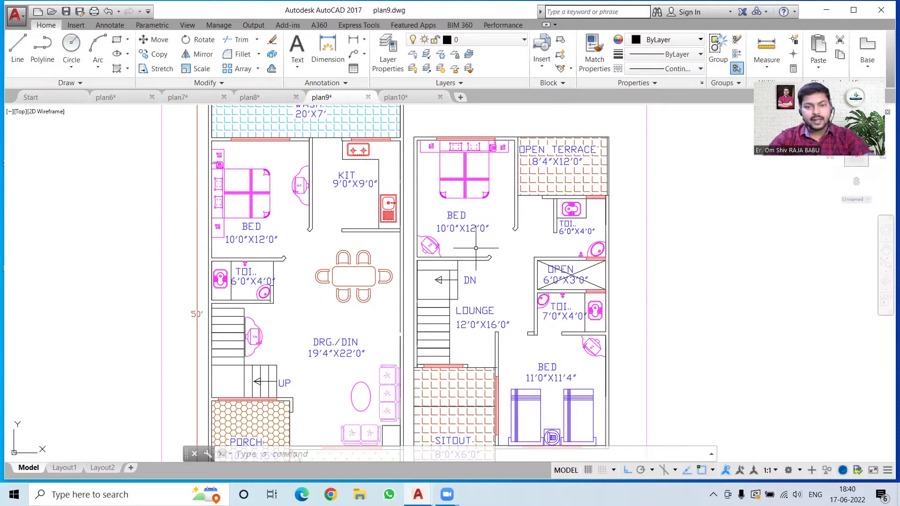
middle_click_drag(493, 239, 487, 282)
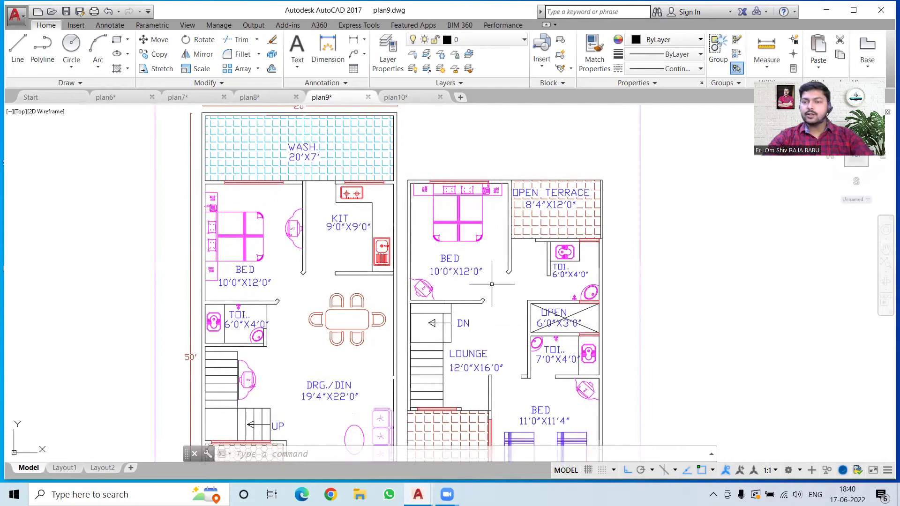
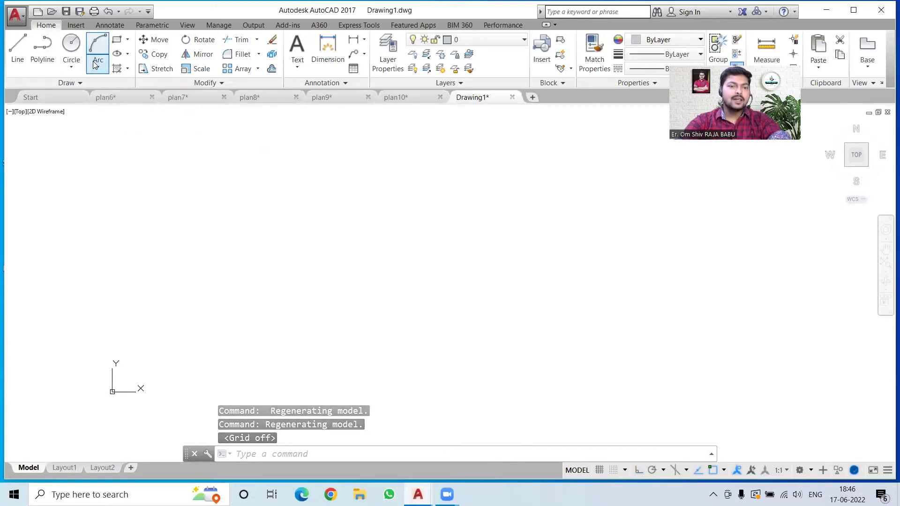
Review the available arc construction methods in the new empty drawing, without starting one.
left_click(95, 65)
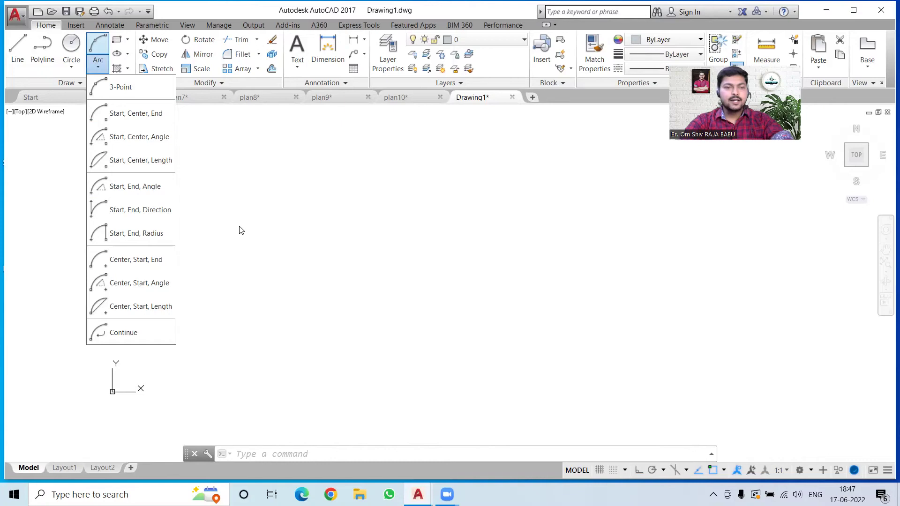
left_click(276, 227)
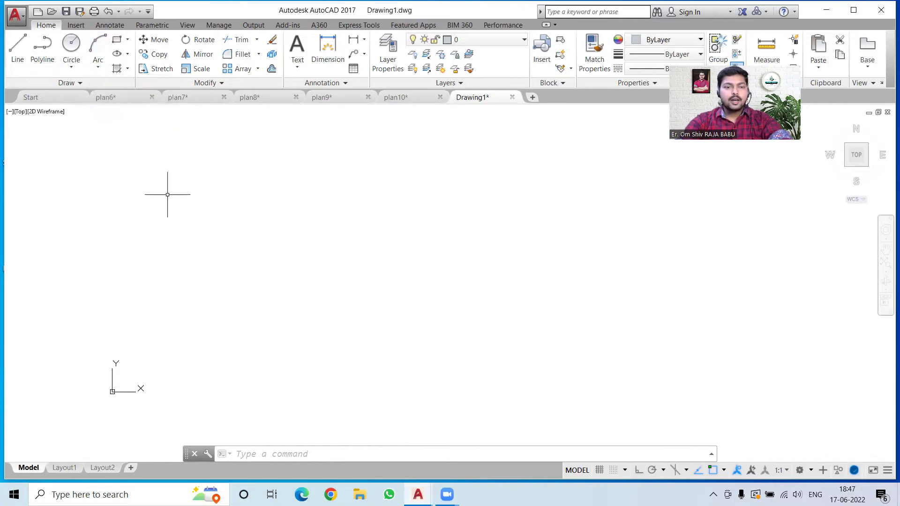
Start a trial line, turn on ortho mode, and abandon the line.
left_click(17, 47)
left_click(83, 233)
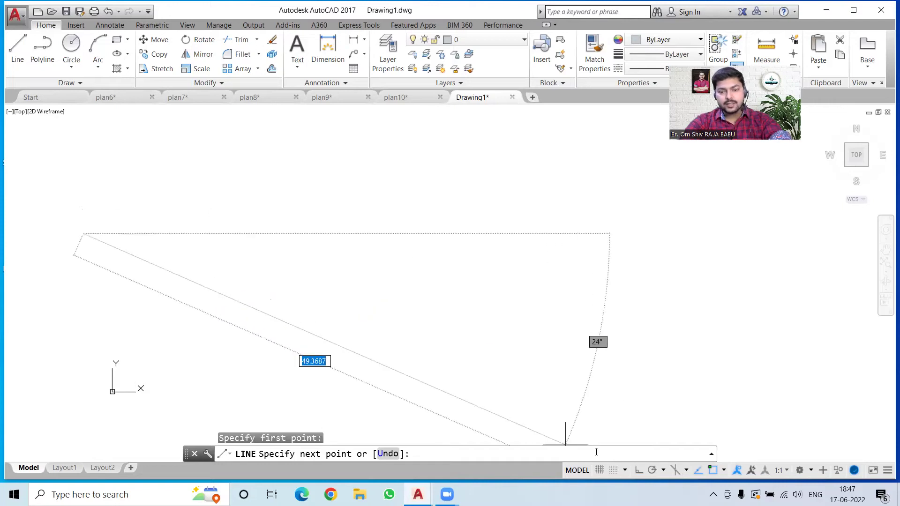
left_click(639, 471)
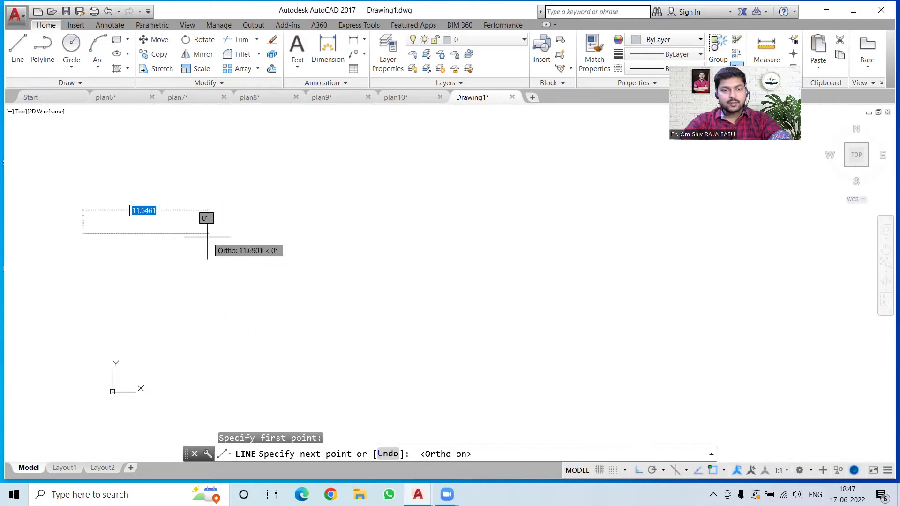
key("Escape")
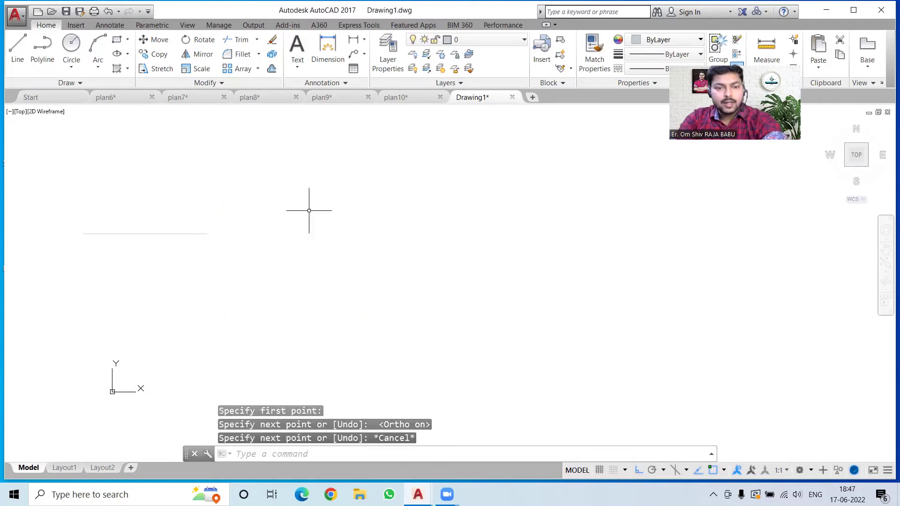
left_click(250, 143)
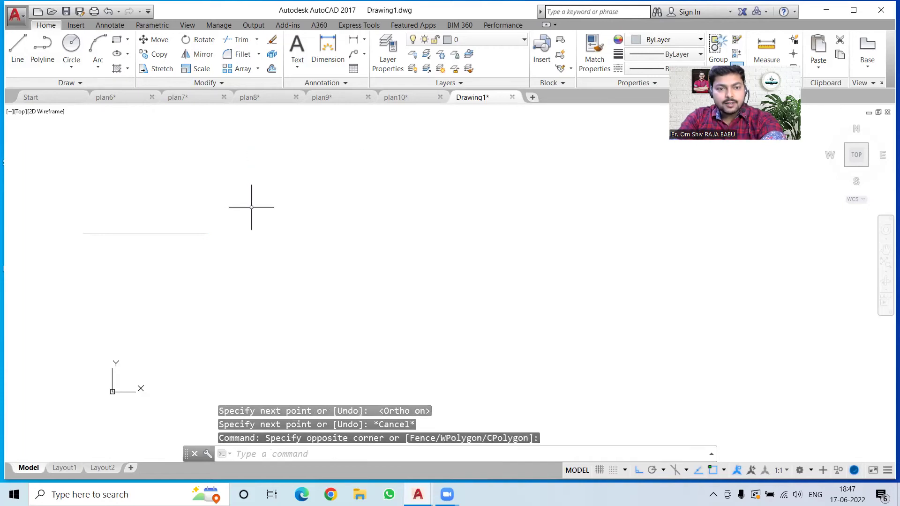
key("Escape")
Draw a vertical line above and just beyond the right end of the existing horizontal line.
type("l")
key("Return")
left_click(225, 127)
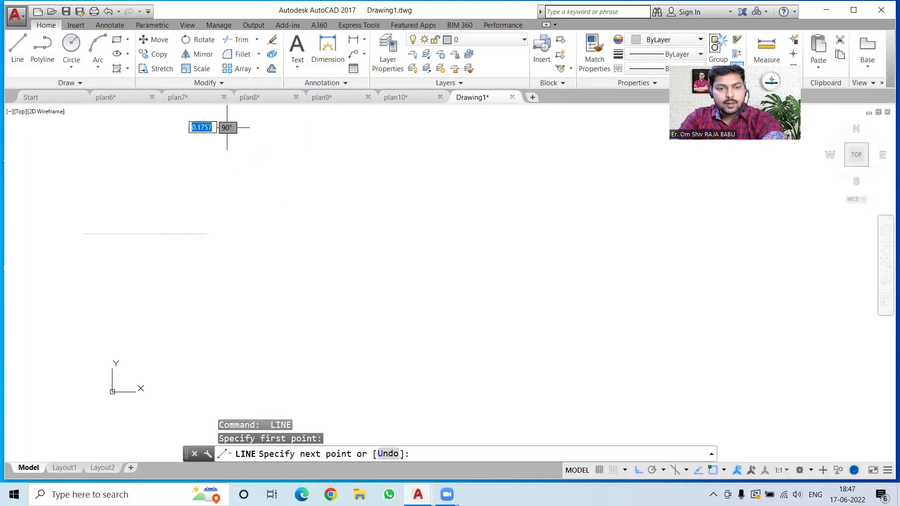
key("Escape")
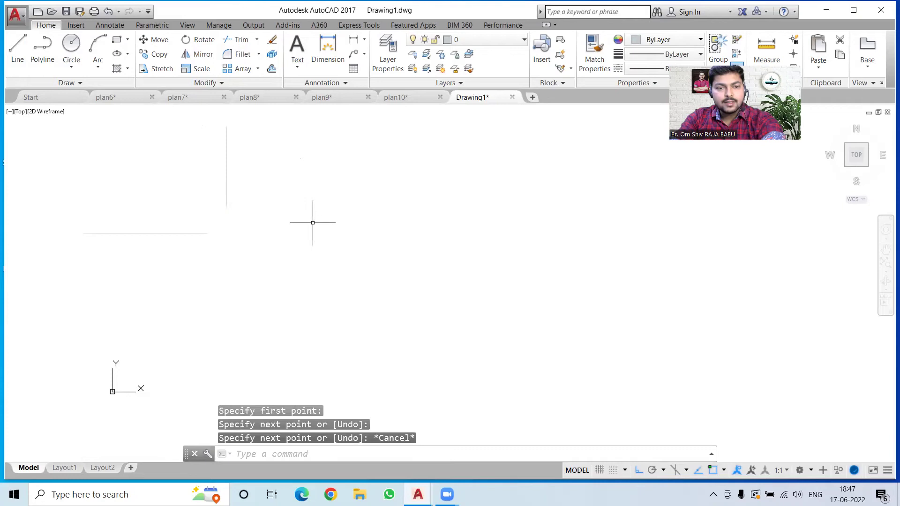
left_click(291, 235)
key("Escape")
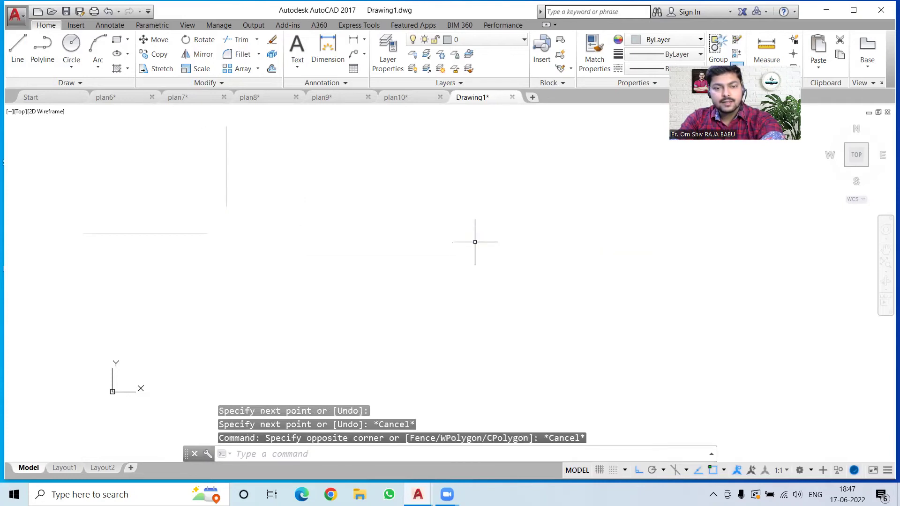
Draw a second horizontal line to the right of the vertical line, slightly lower than the first horizontal line.
type("l")
key("Return")
left_click(474, 242)
left_click(315, 243)
key("Escape")
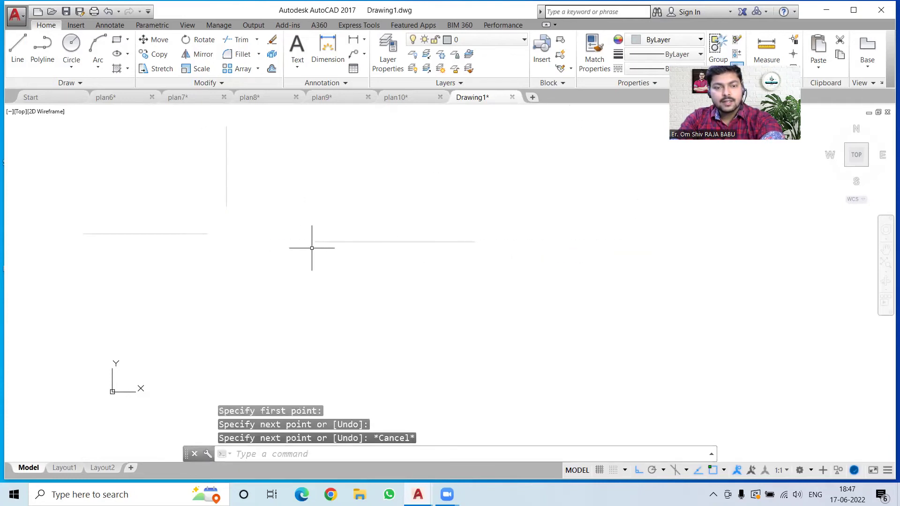
Set layer 0's true color to black by lowering its luminance to the minimum.
left_click(385, 55)
left_click(235, 69)
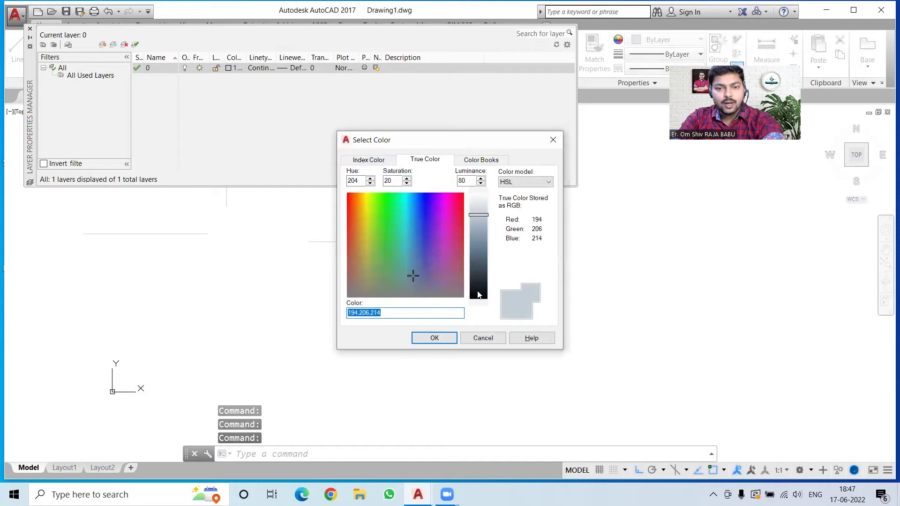
left_click(479, 294)
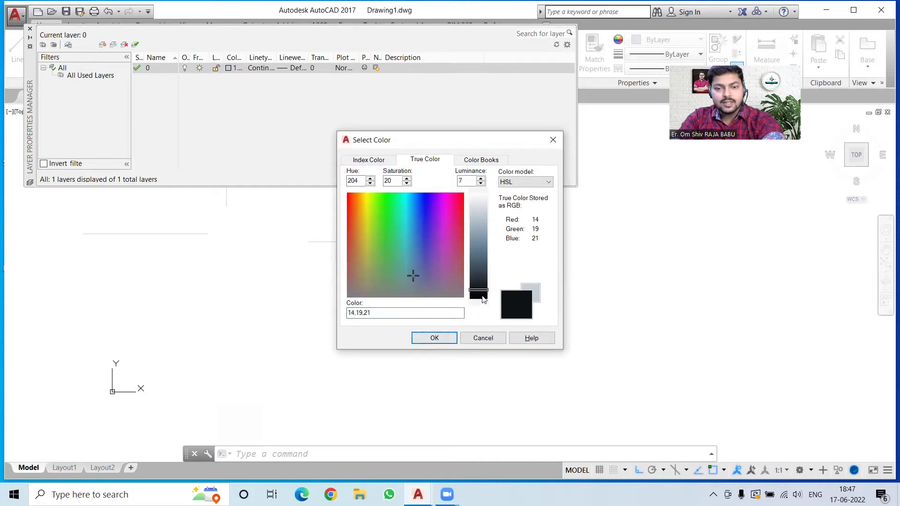
left_click_drag(480, 294, 484, 307)
left_click(432, 338)
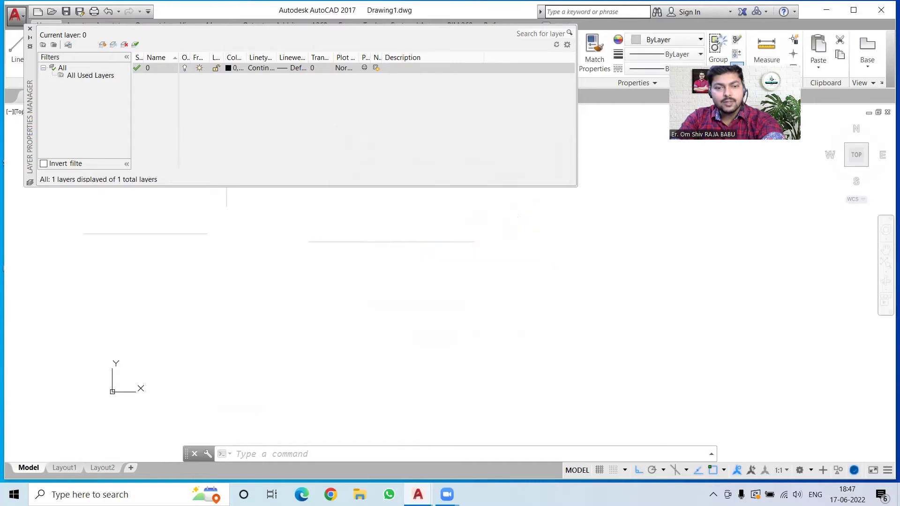
left_click(30, 30)
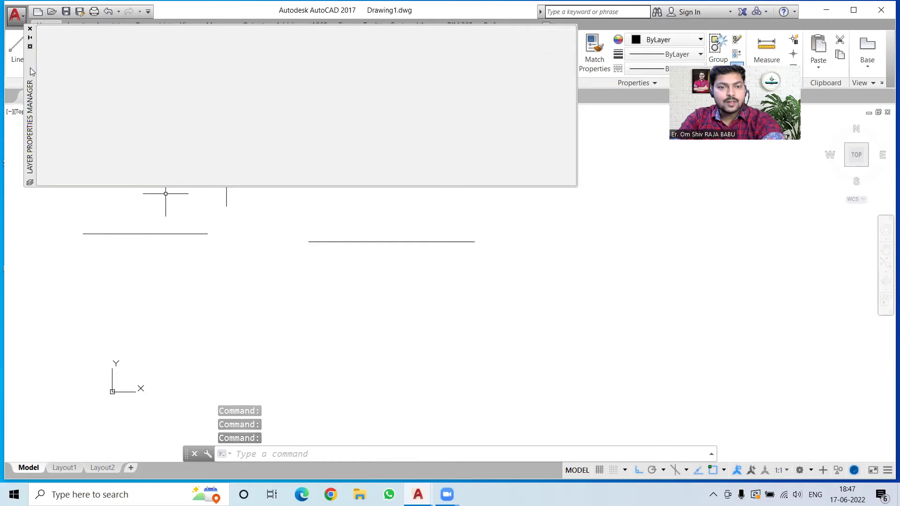
Draw a 3-Point arc from the left line's inner end through the vertical line's lower end to the right line's inner end.
middle_click_drag(197, 191, 314, 239)
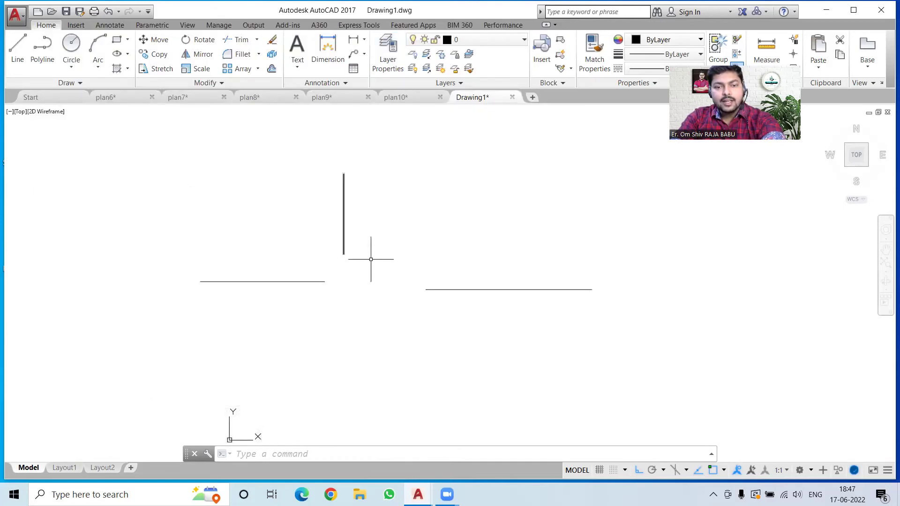
left_click(98, 67)
left_click(111, 91)
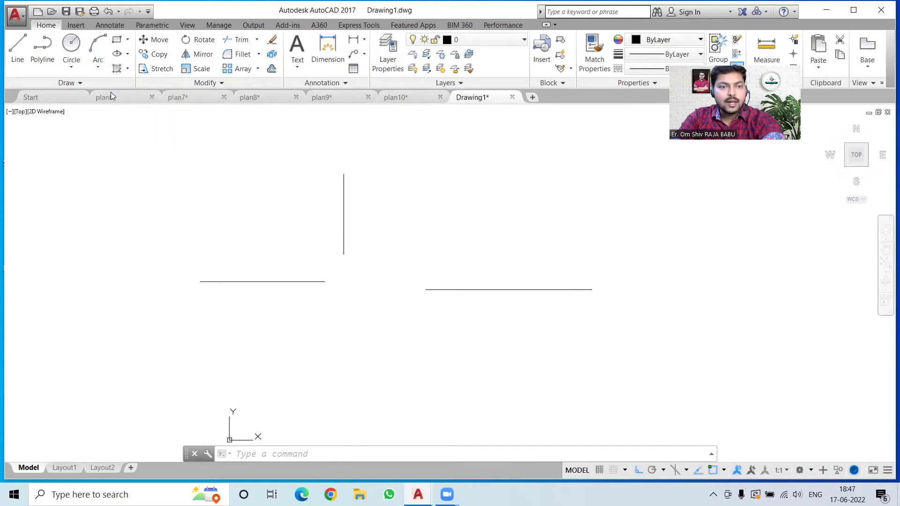
left_click(324, 281)
left_click(343, 253)
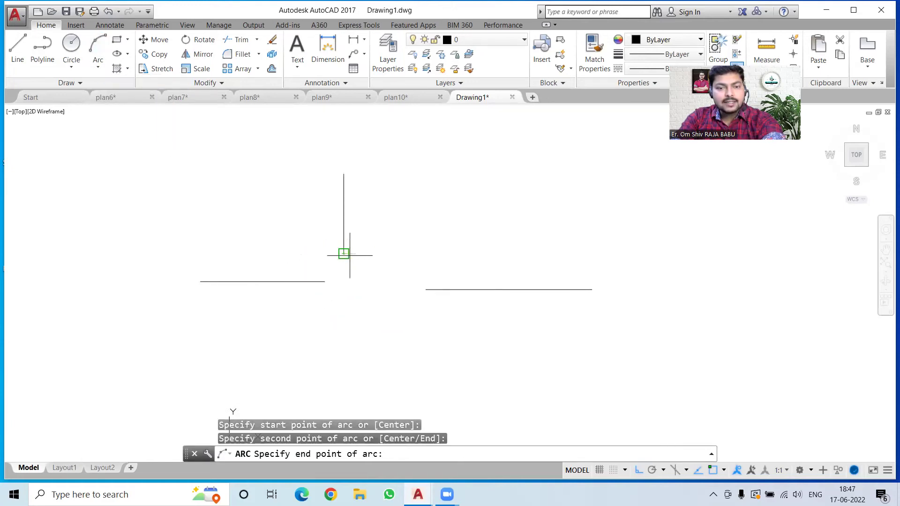
left_click(425, 289)
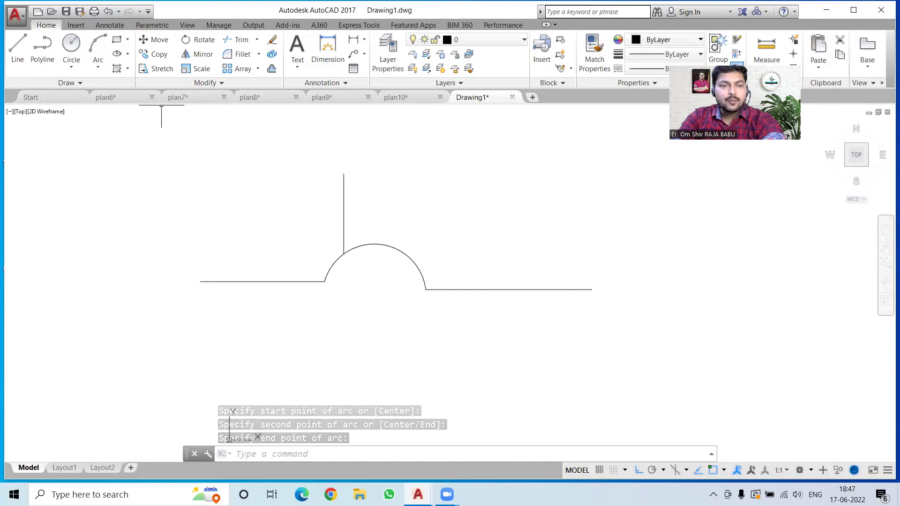
Draw a larger 3-Point arc from the left line's outer end through the vertical line's upper end to the right line's outer end.
left_click(98, 47)
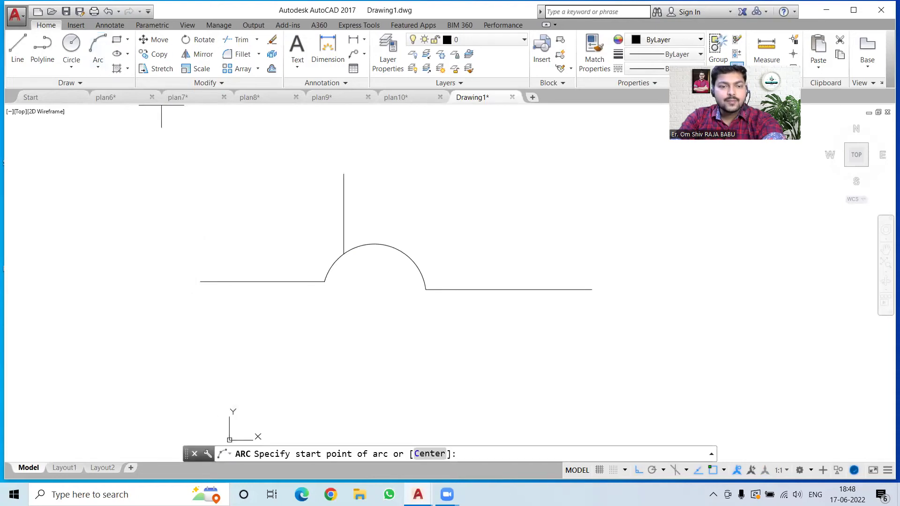
left_click(200, 281)
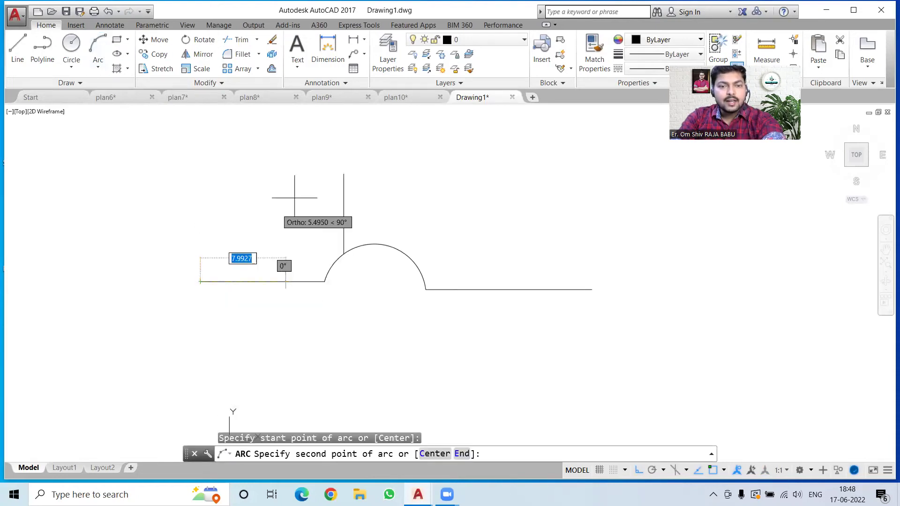
left_click(343, 173)
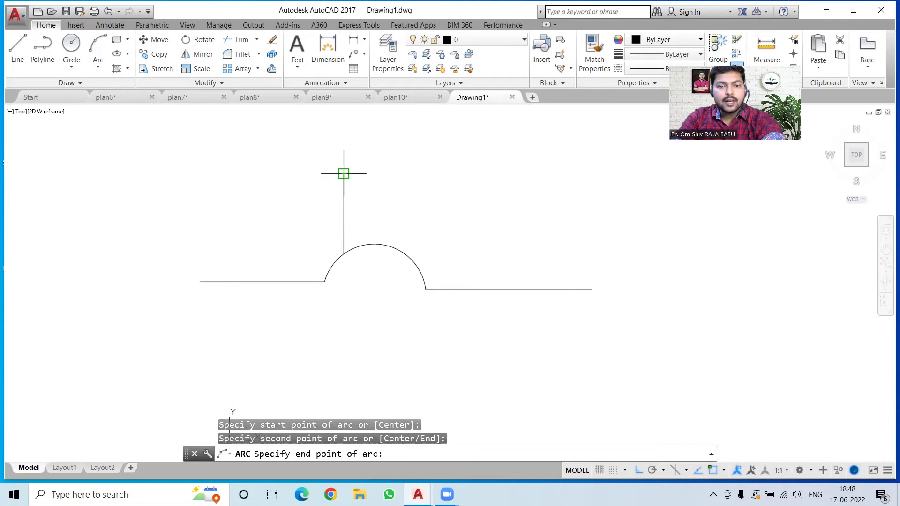
left_click(587, 291)
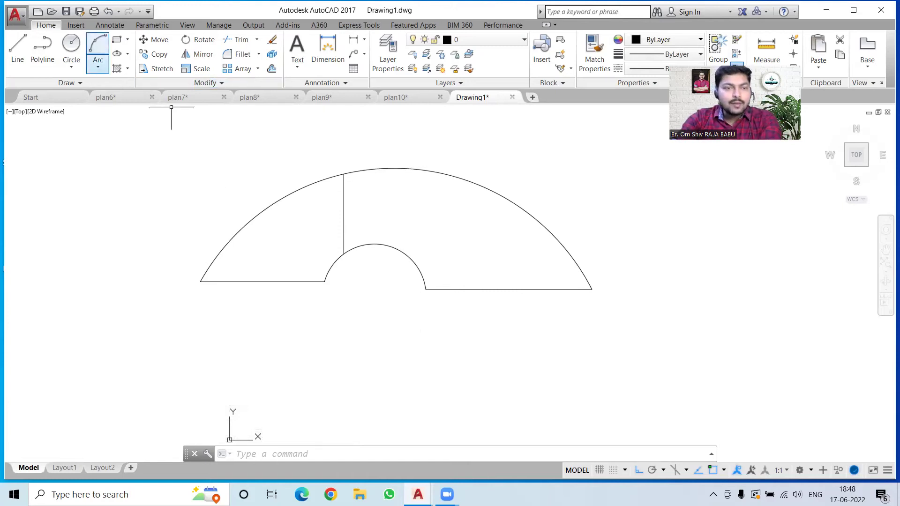
Undo both 3-Point arcs so only the three lines are left.
left_click(98, 67)
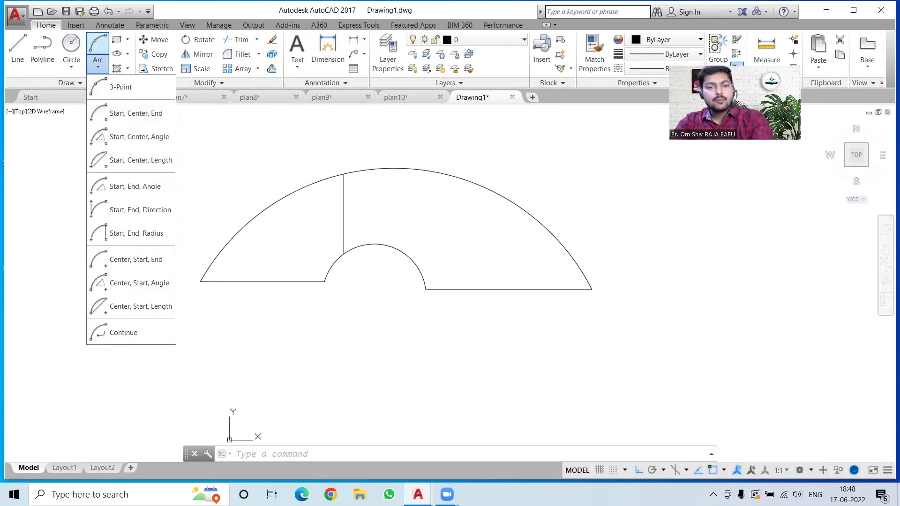
key("Escape")
key("ctrl+z")
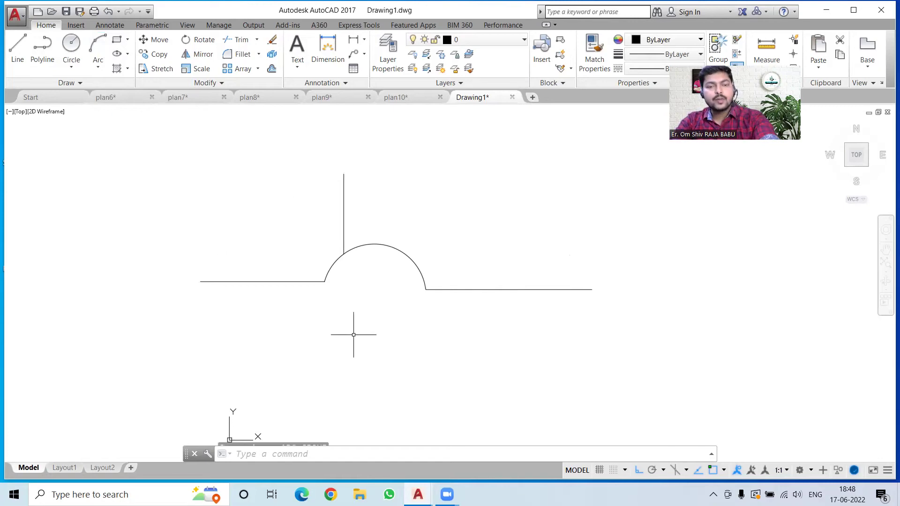
key("ctrl+z")
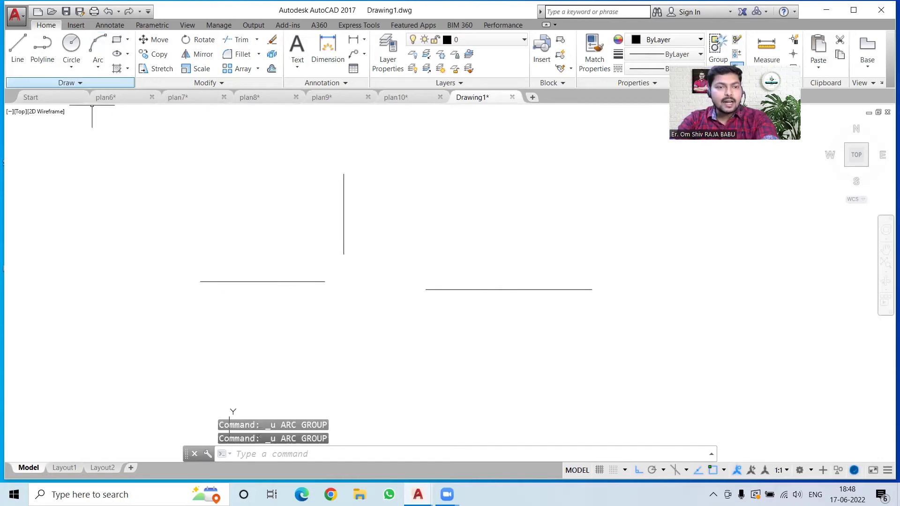
Try a Start, Center, End semicircle from the left line's outer end, centered on its inner end, and undo it.
left_click(98, 67)
left_click(123, 113)
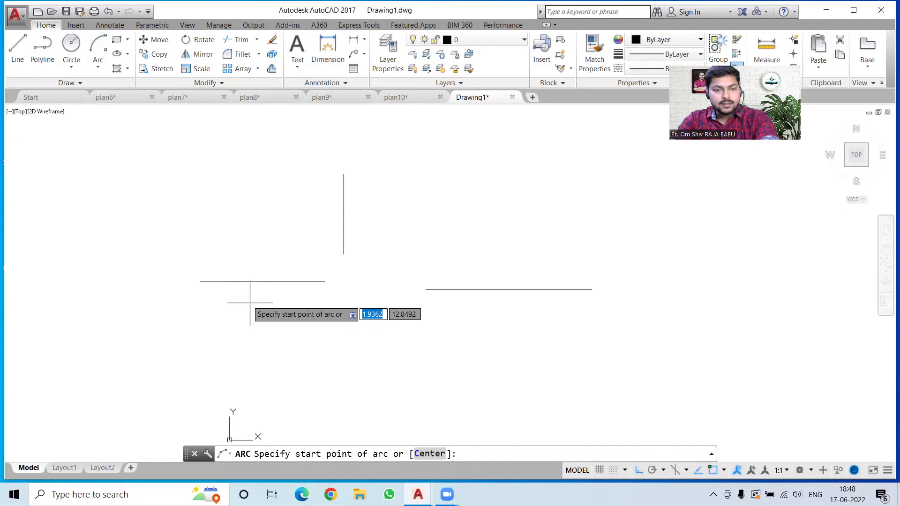
left_click(200, 282)
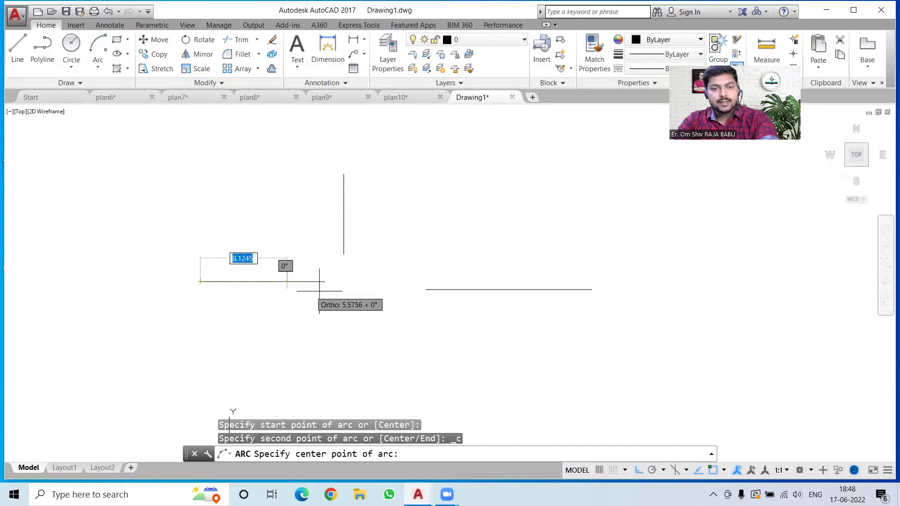
left_click(324, 281)
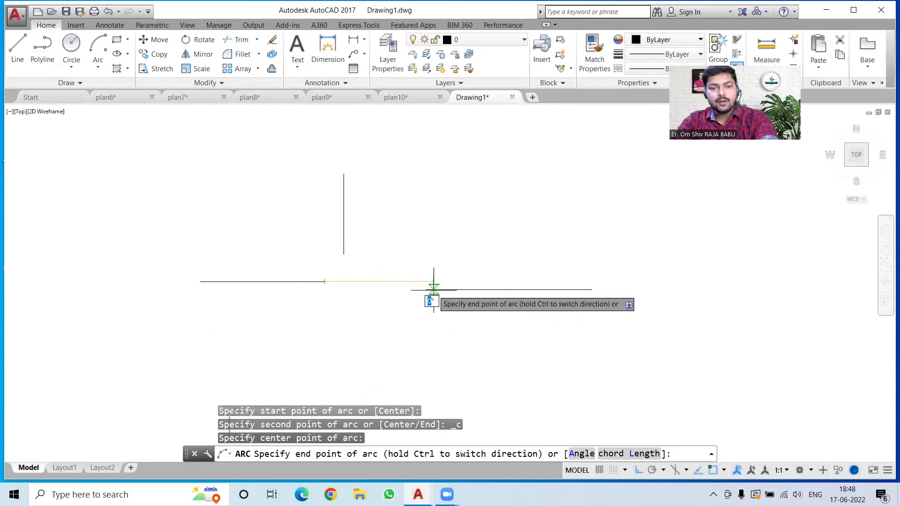
left_click(566, 281)
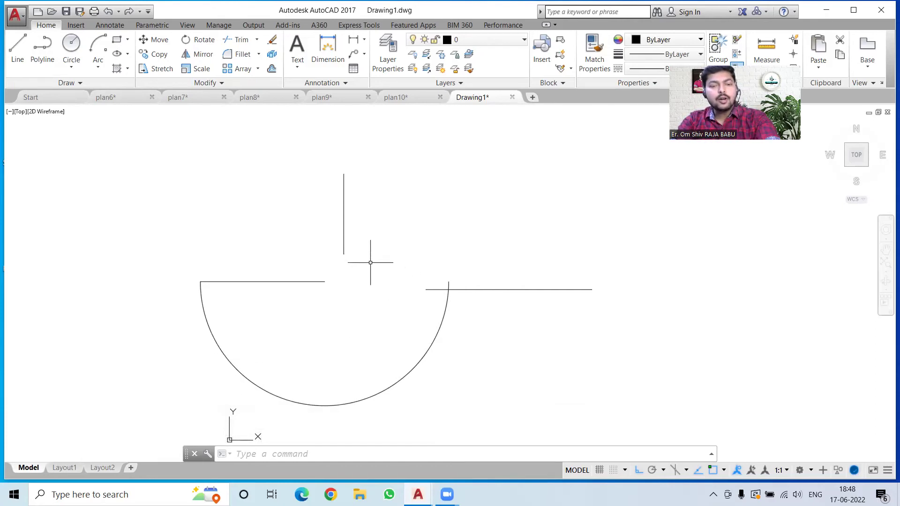
key("ctrl+z")
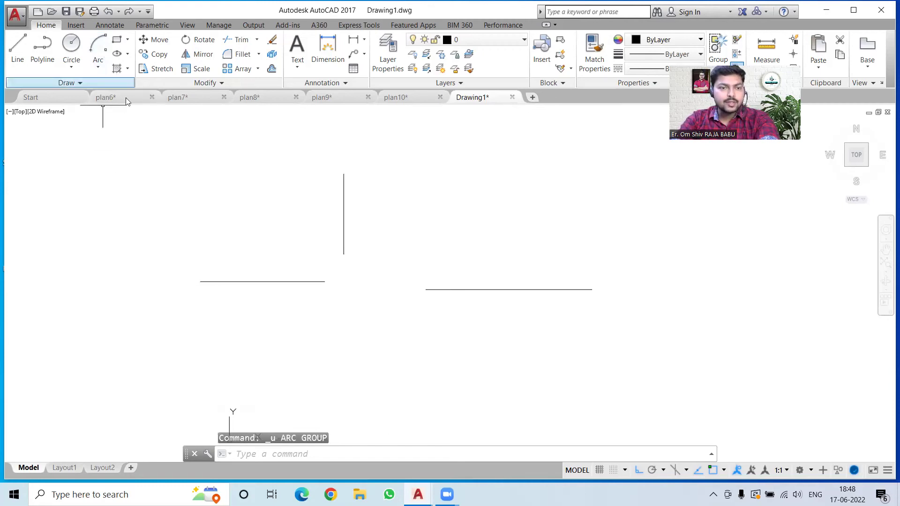
Draw a Start, Center, End arc from the left line's outer end, centered on its inner end, with ortho off and the endpoint below the line.
left_click(97, 47)
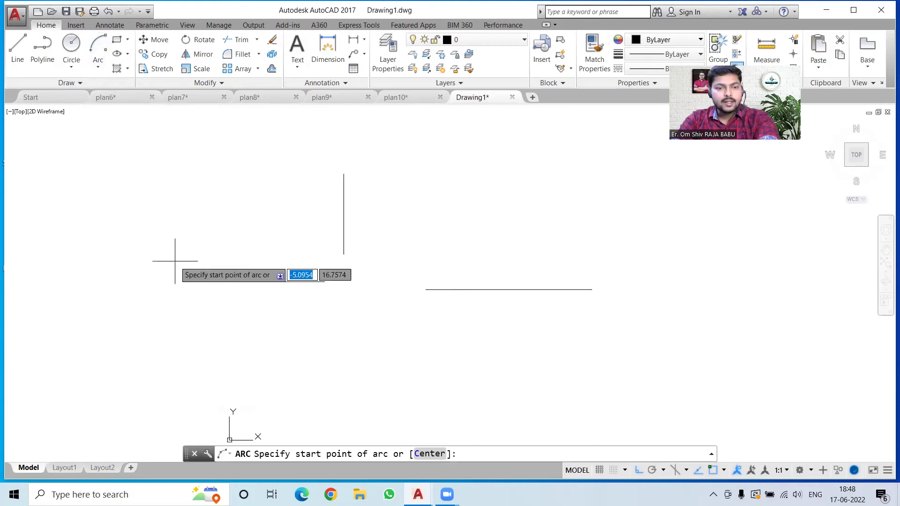
left_click(199, 282)
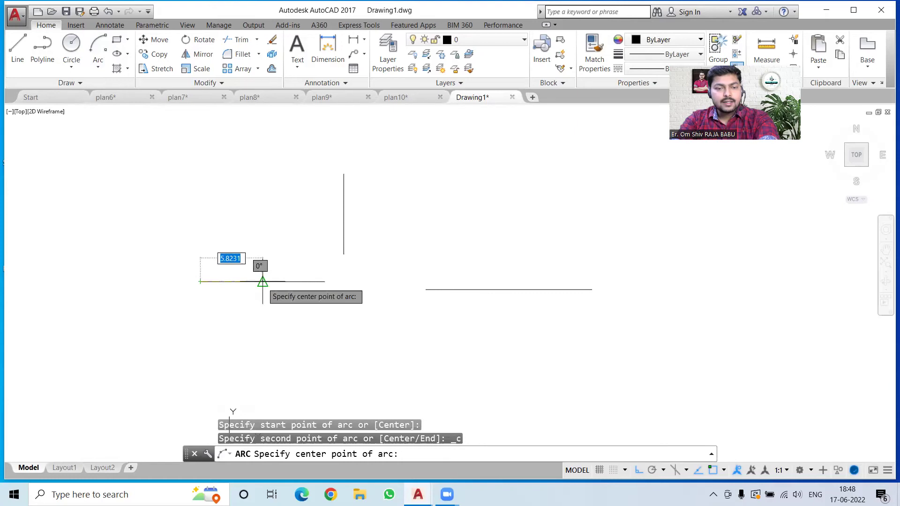
left_click(324, 282)
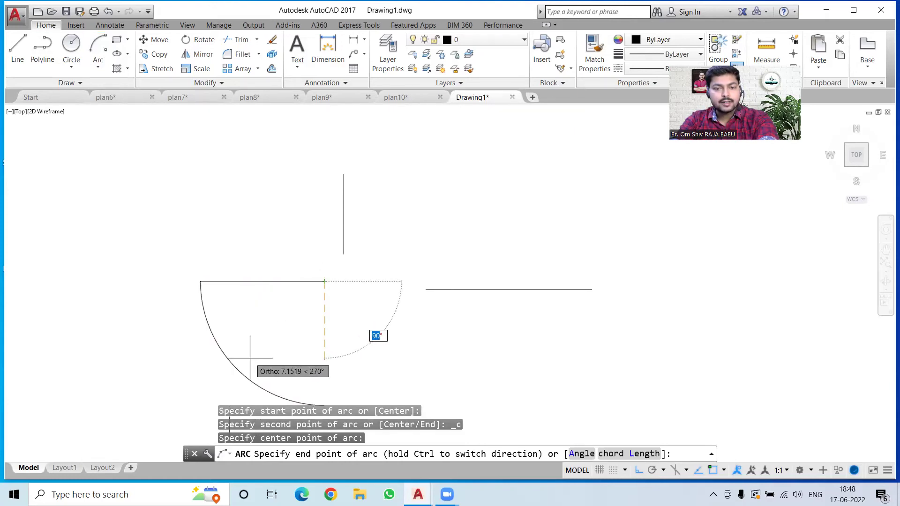
left_click(638, 470)
scroll(427, 270, "down", 2)
scroll(427, 270, "down", 2)
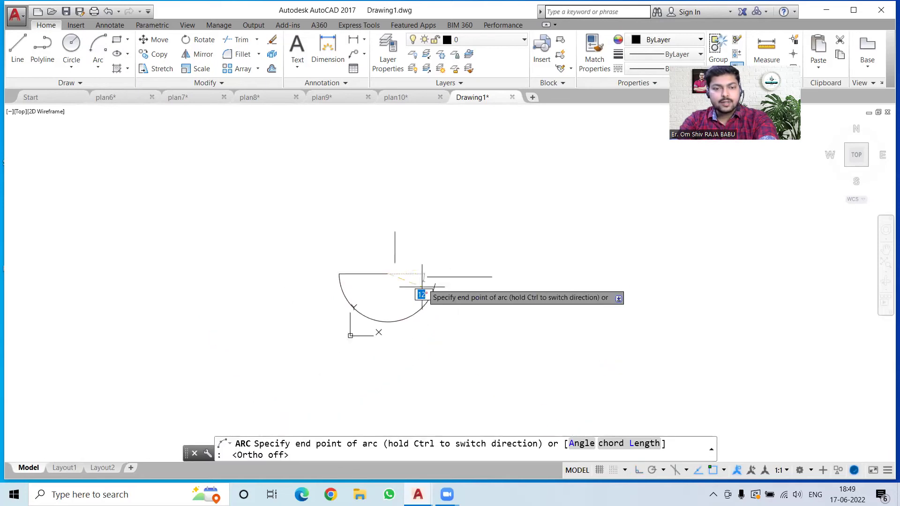
left_click(352, 310)
scroll(342, 301, "up", 4)
scroll(342, 303, "up", 2)
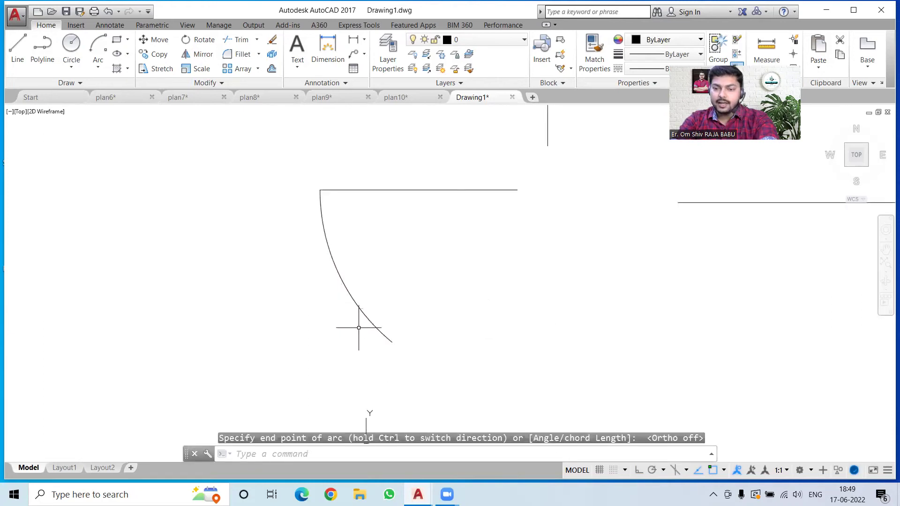
With ortho on, draw a Start, Center, Angle arc from the right line's left end, centered on its right end, with a 30° included angle.
left_click(638, 469)
scroll(238, 271, "down", 2)
left_click(98, 67)
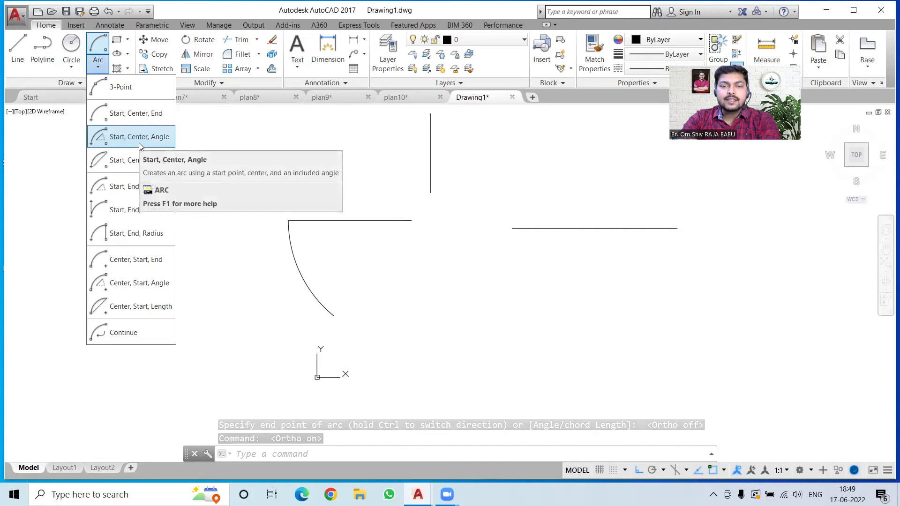
left_click(139, 143)
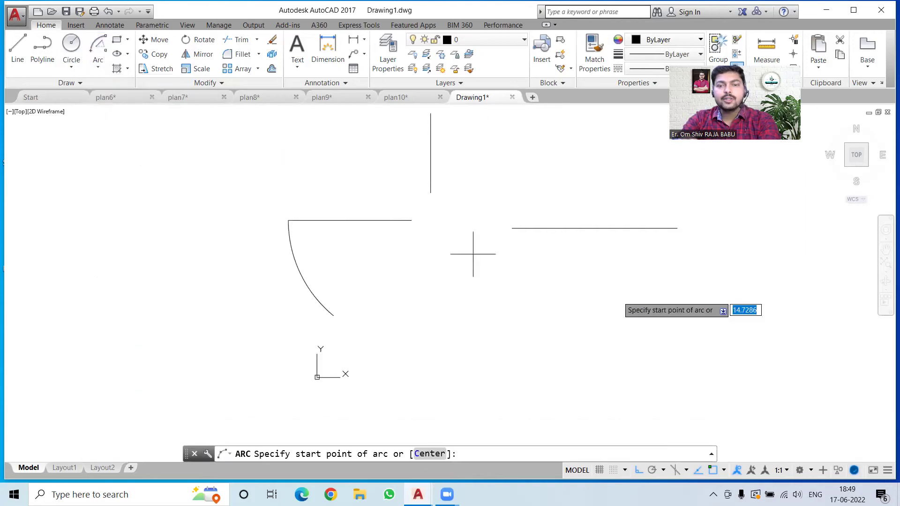
left_click(511, 228)
left_click(677, 228)
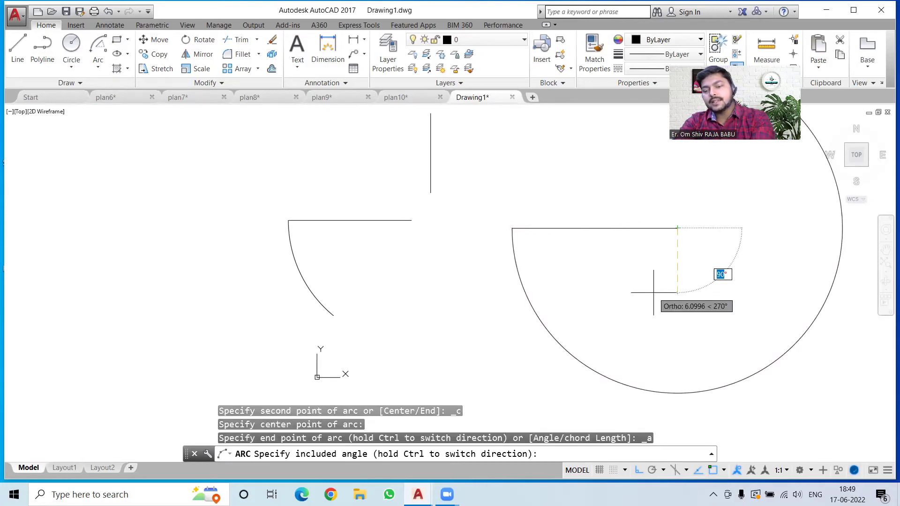
type("30")
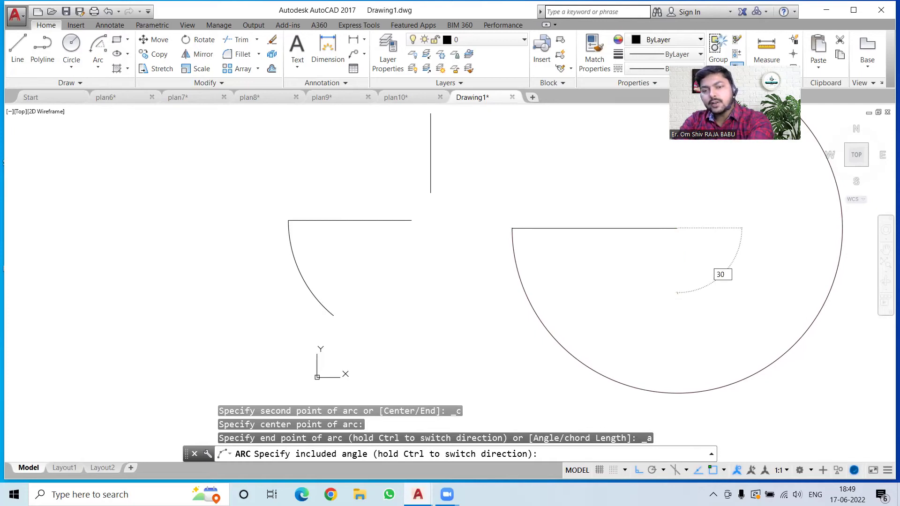
key("Return")
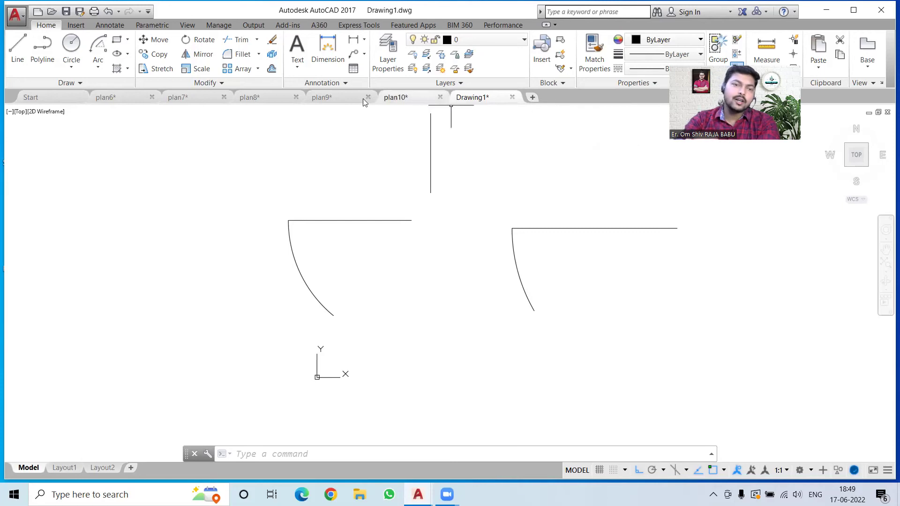
Try a Start, Center, Length arc from the right line's left end, centered on its right end, with chord length 20; undo it and the 30° arc.
left_click(99, 64)
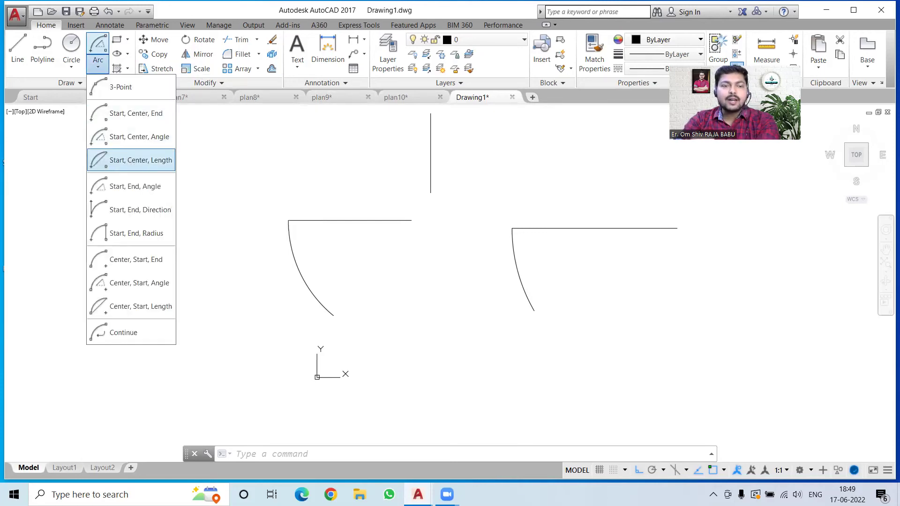
left_click(132, 160)
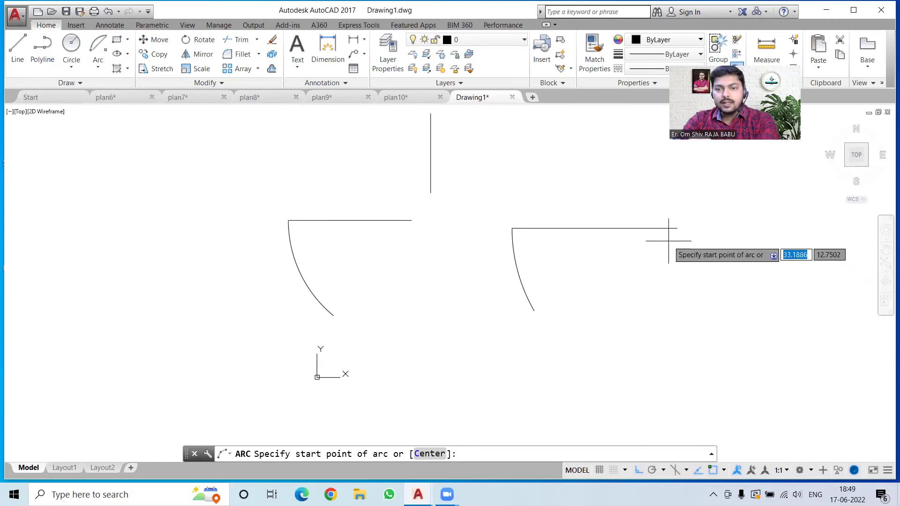
left_click(511, 228)
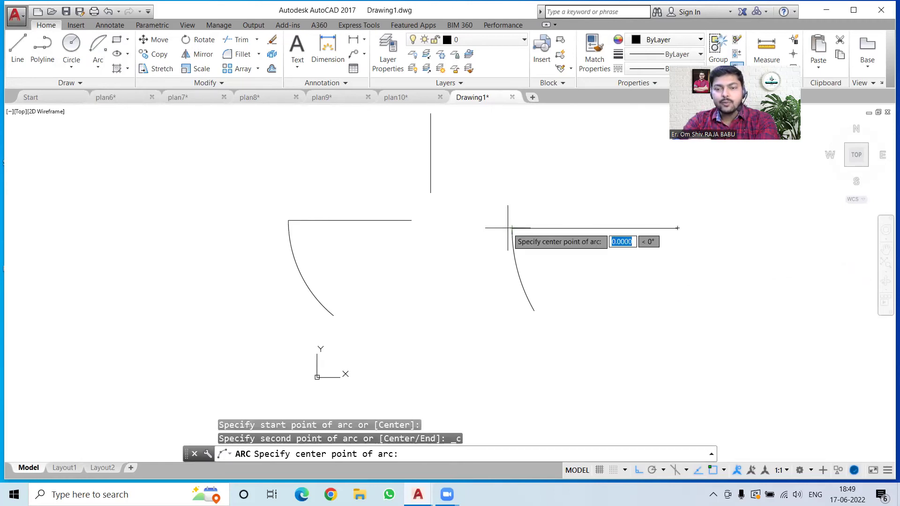
left_click(677, 228)
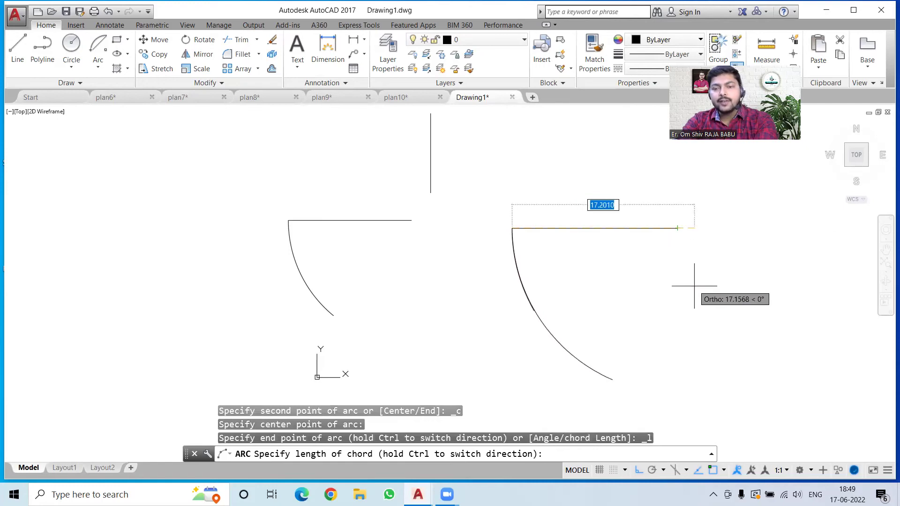
type("2")
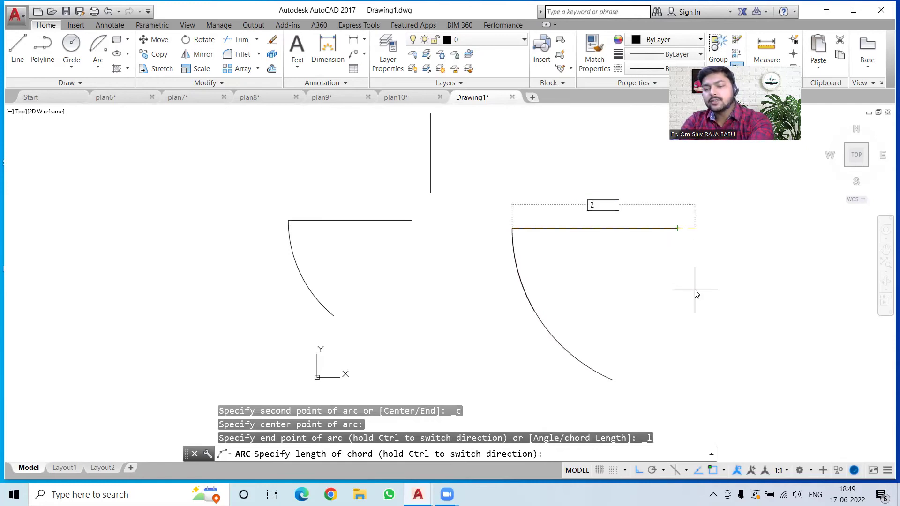
type("0")
key("Return")
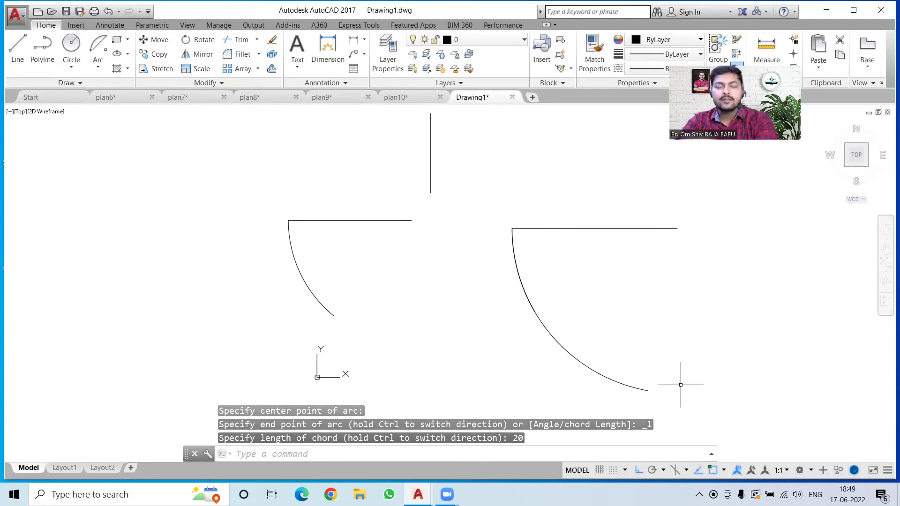
key("ctrl+z")
key("ctrl+z")
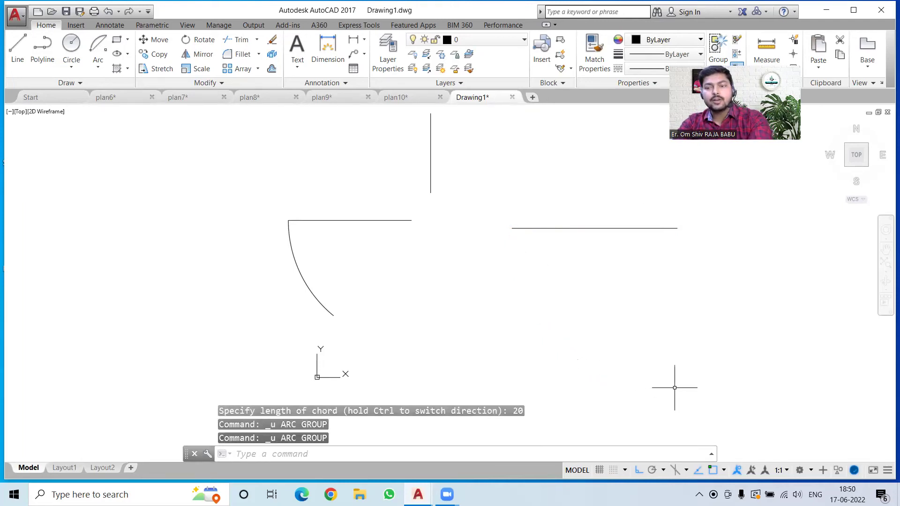
Try a Start, End, Angle arc from the right line's left end to its right end, picking the angle with ortho off, and undo it.
left_click(97, 69)
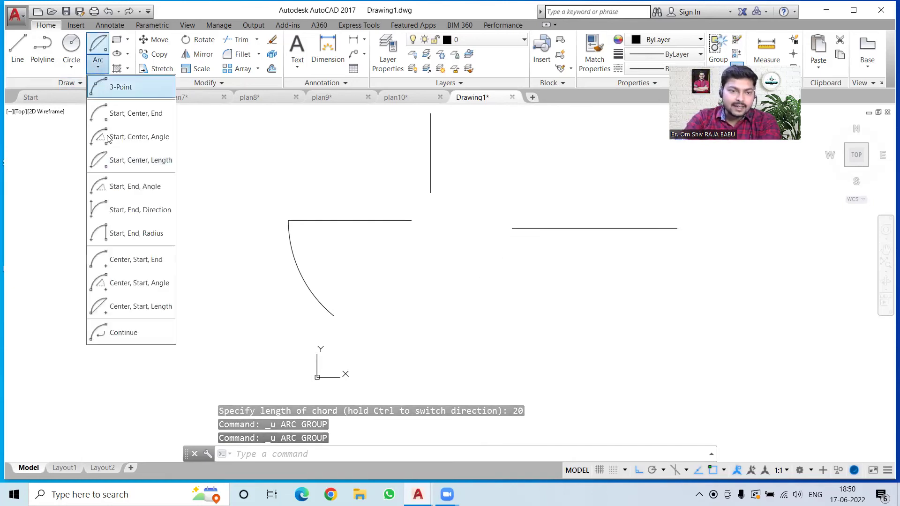
left_click(143, 193)
left_click(511, 228)
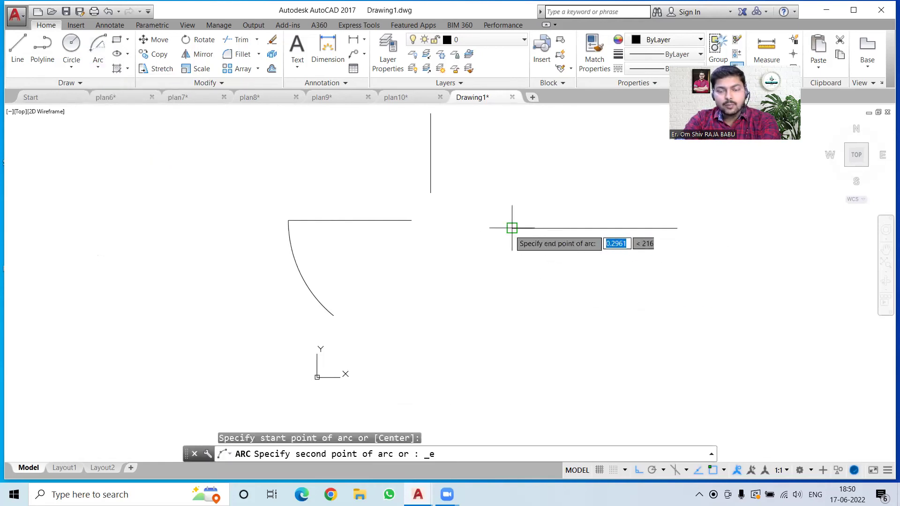
left_click(677, 228)
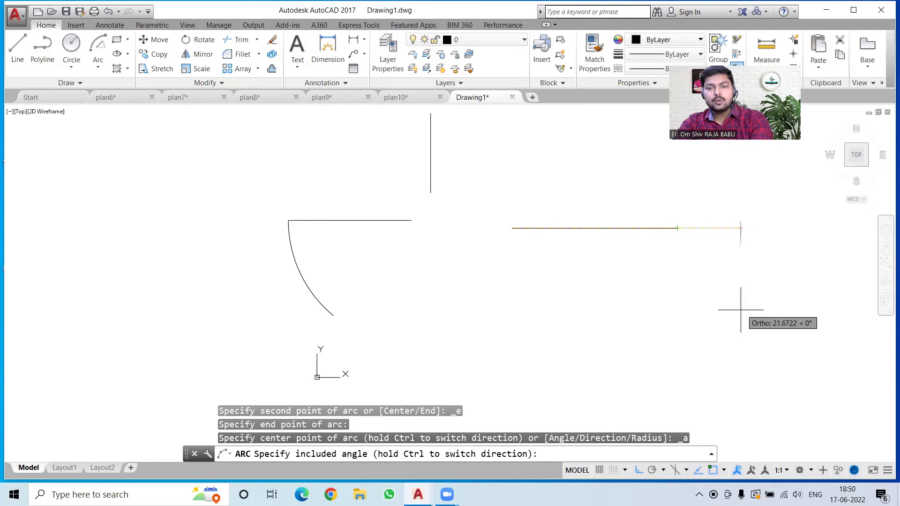
left_click(636, 470)
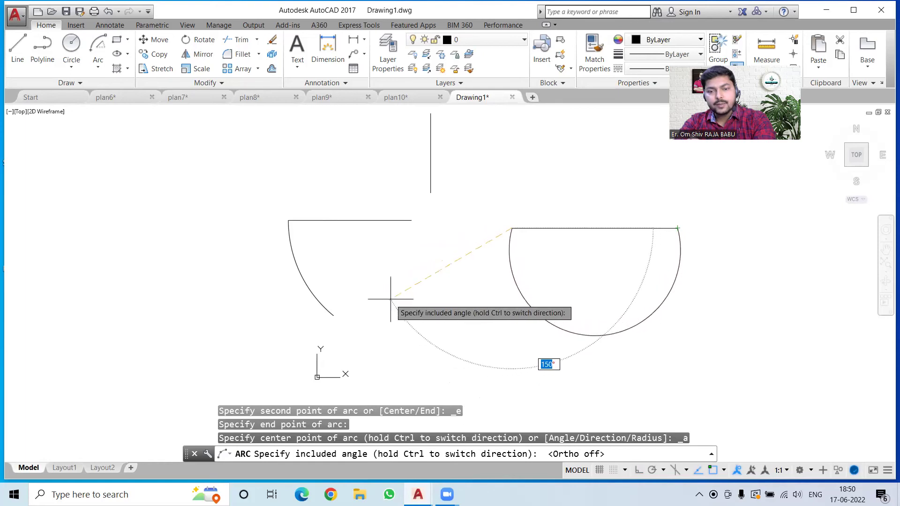
key("Escape")
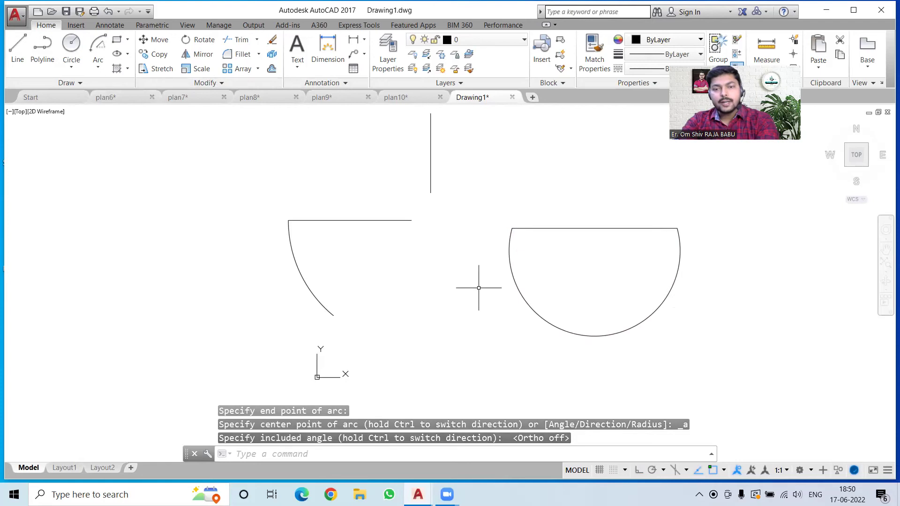
key("ctrl+z")
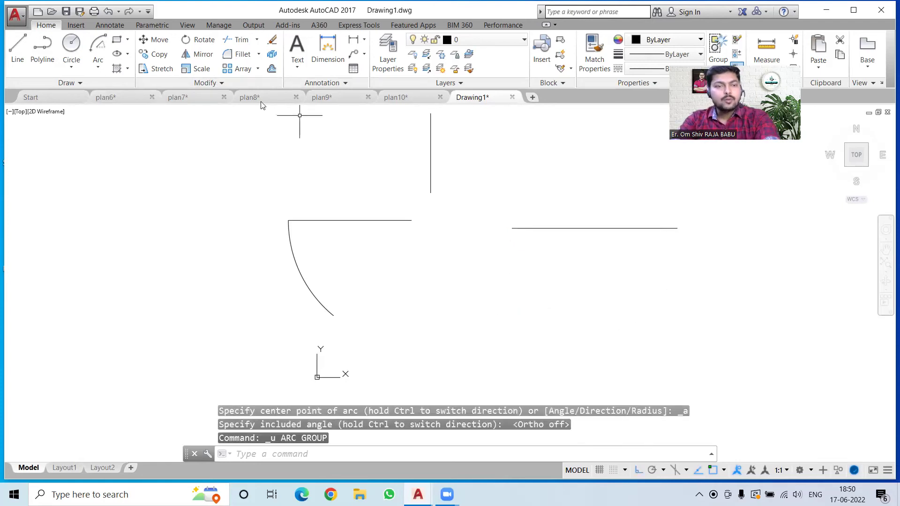
Try a Start, End, Direction semicircle between the right line's ends, with the tangent direction pointing straight up from the start, and undo it.
left_click(95, 68)
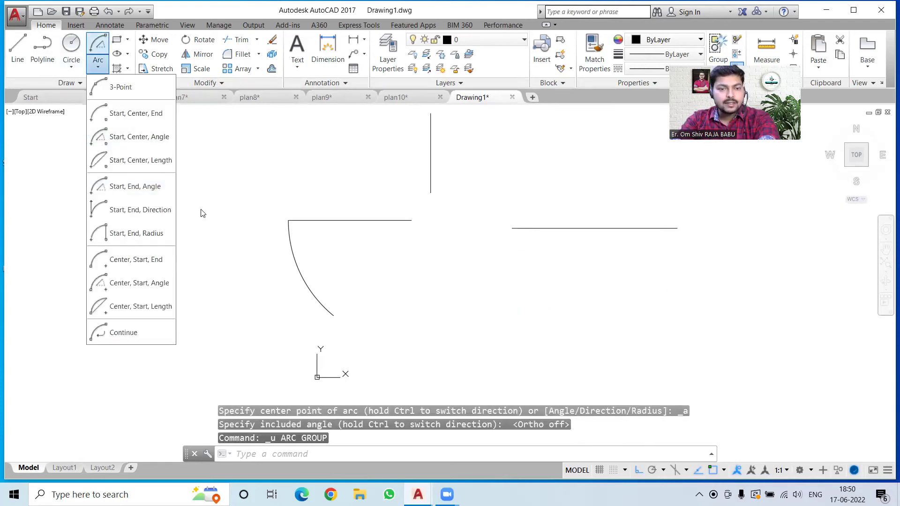
left_click(162, 217)
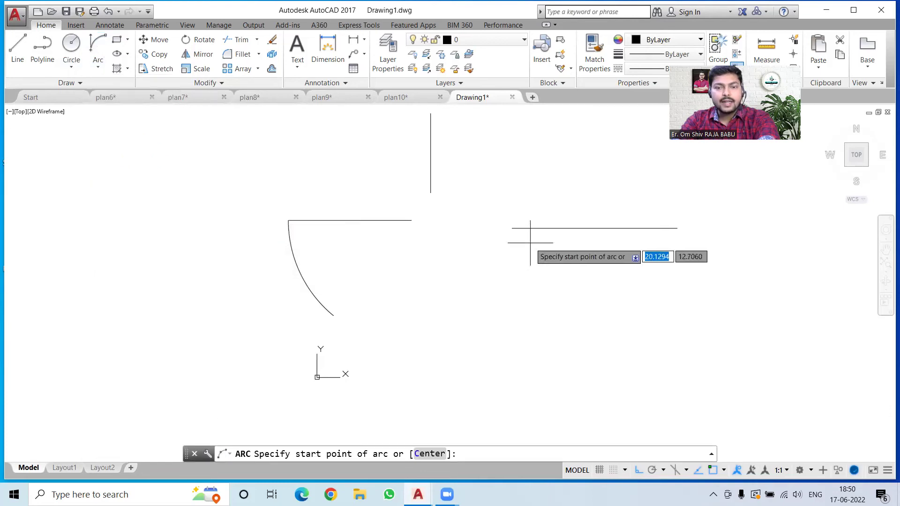
left_click(512, 228)
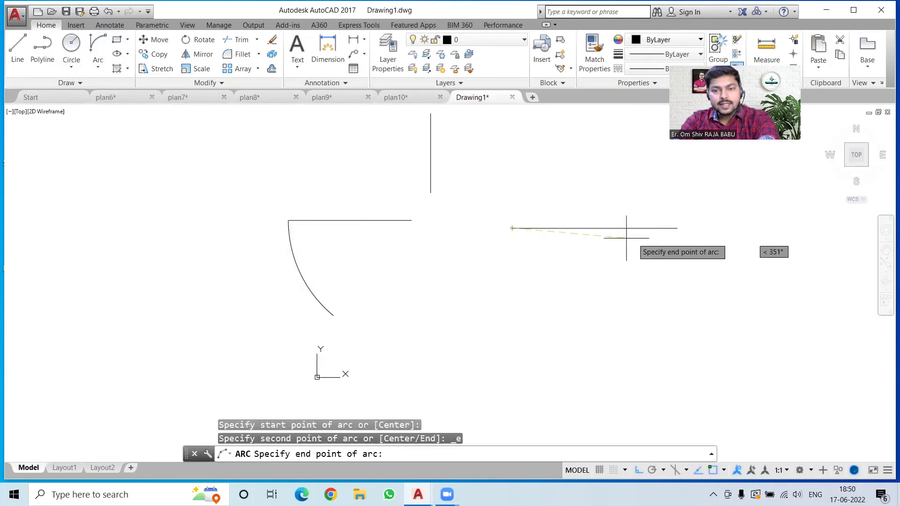
left_click(677, 228)
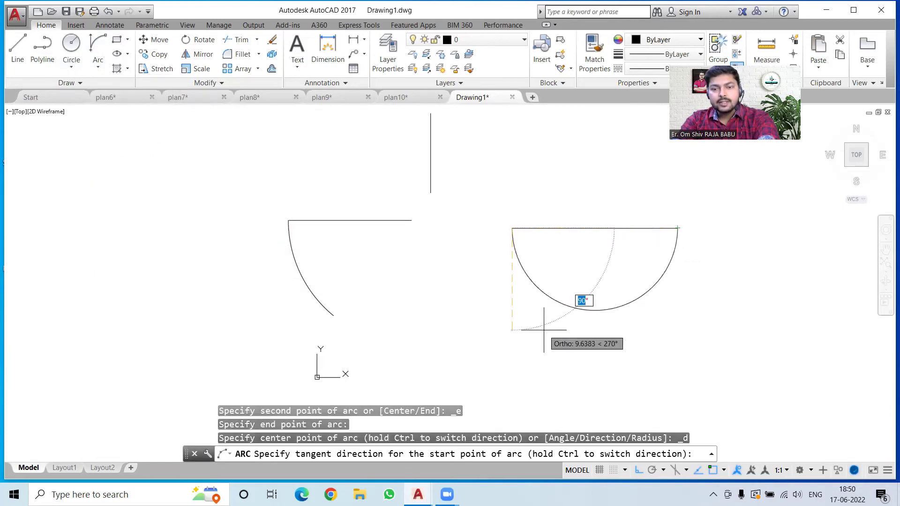
left_click(566, 139)
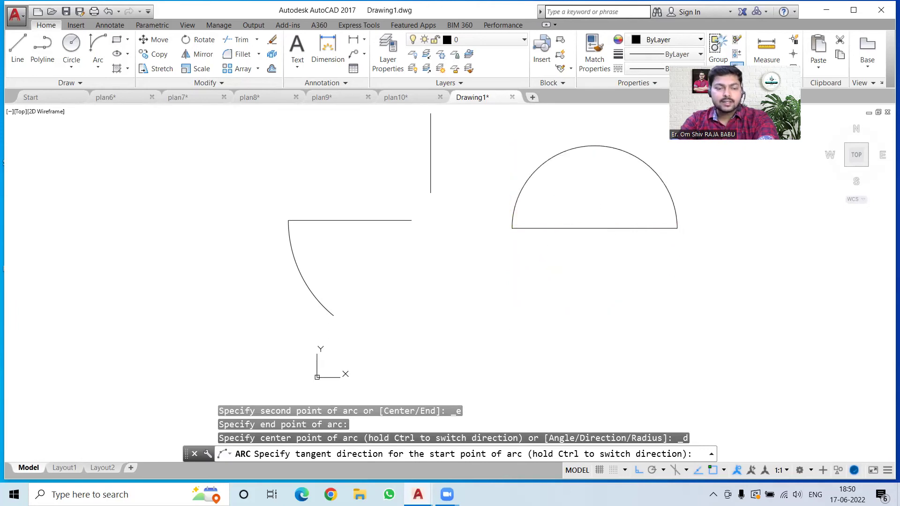
key("ctrl+z")
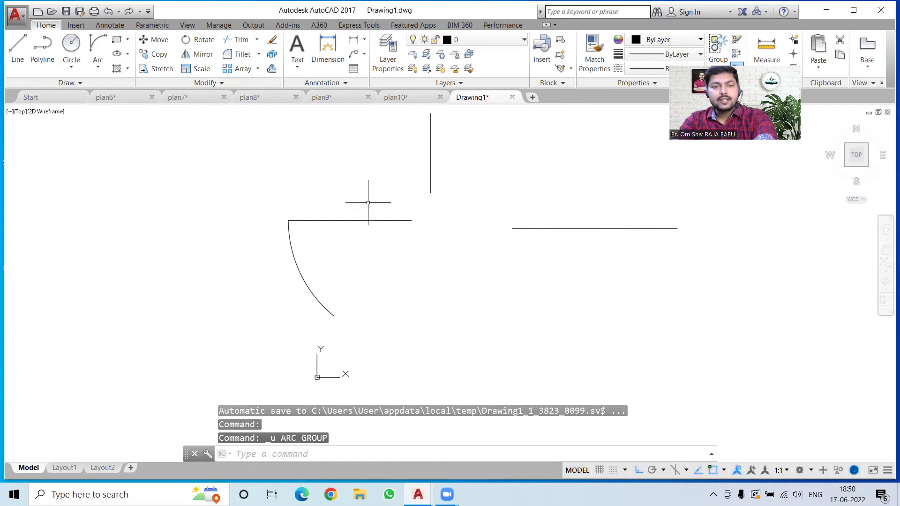
Try a Start, End, Radius arc from the right line's left end to its right end with radius 8, and undo it.
left_click(98, 64)
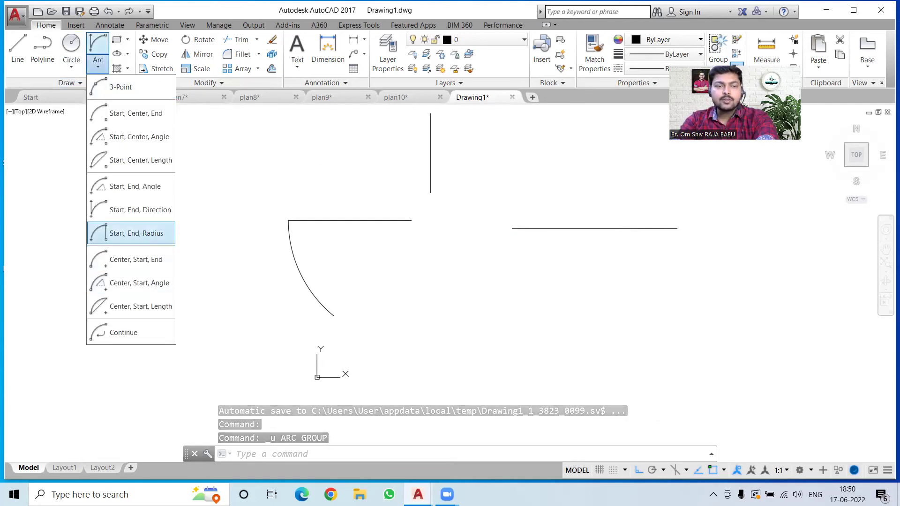
left_click(143, 238)
left_click(512, 226)
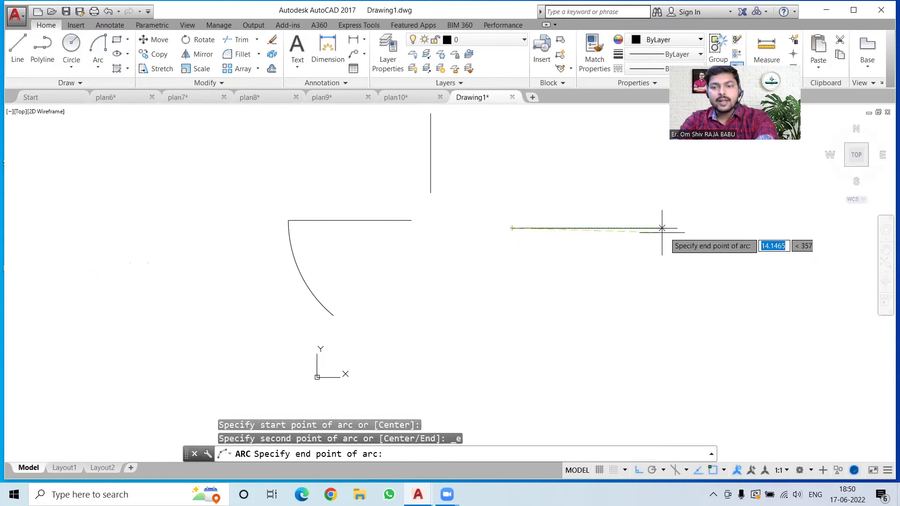
left_click(677, 228)
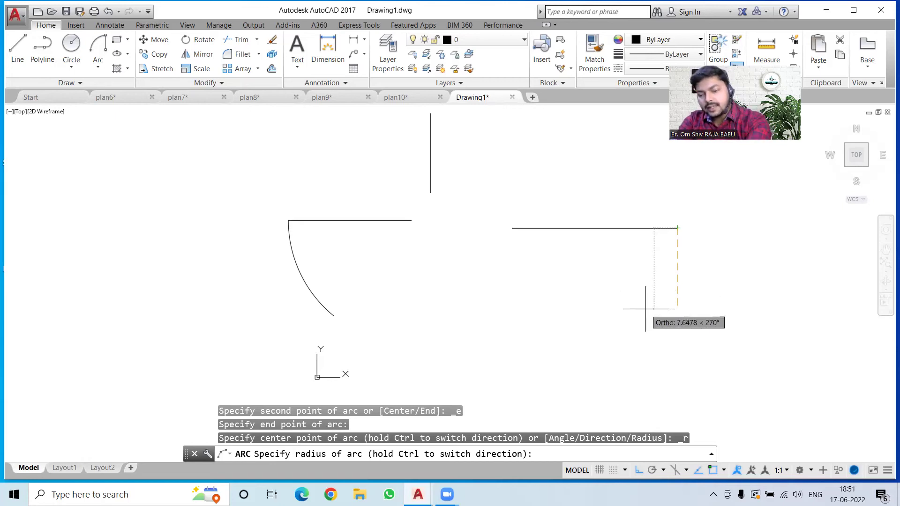
type("8")
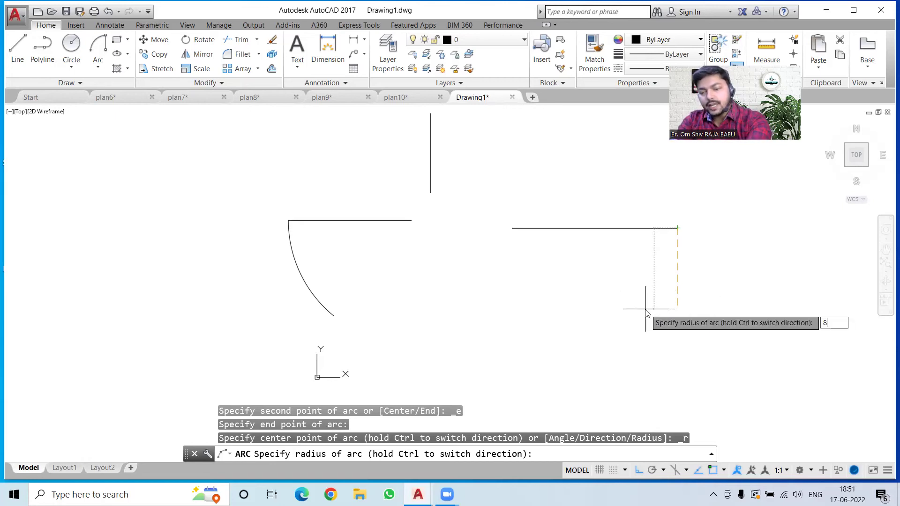
key("Return")
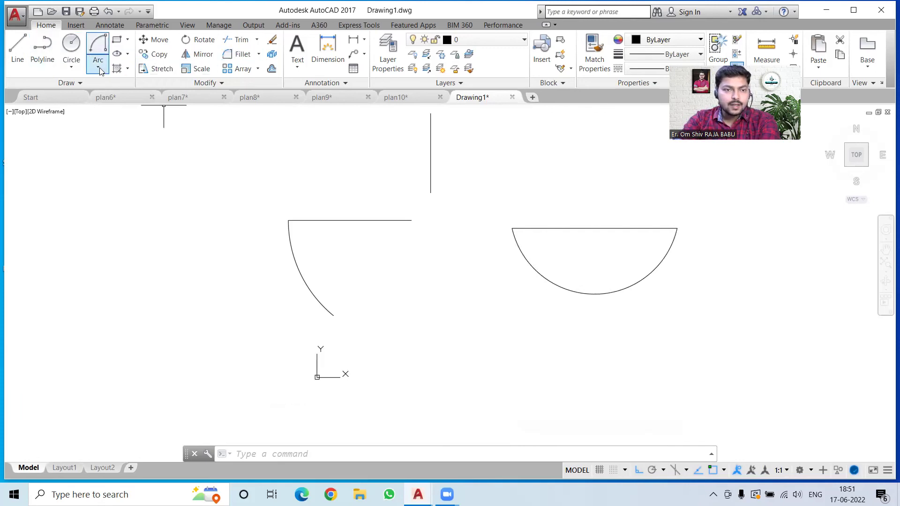
key("ctrl+z")
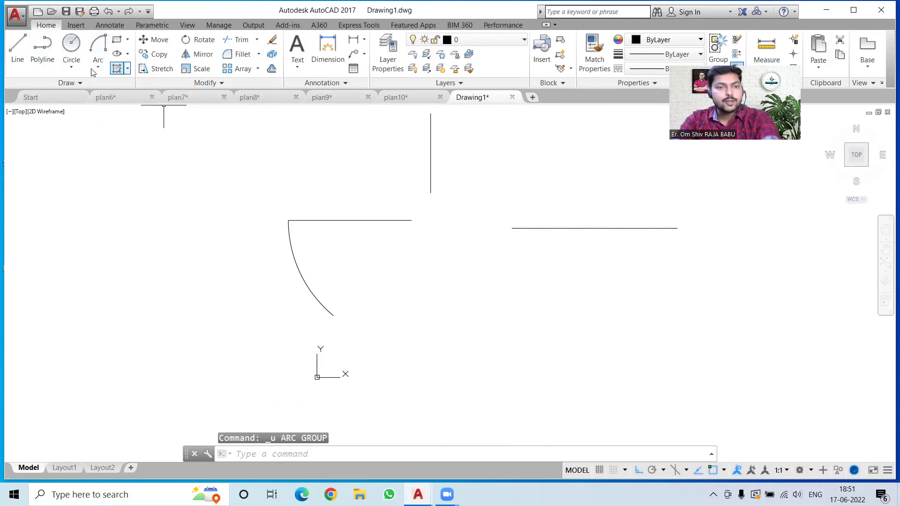
Try a Center, Start, End arc centered on the right line's left end, starting at its midpoint and ending straight below the center, and undo it.
left_click(93, 67)
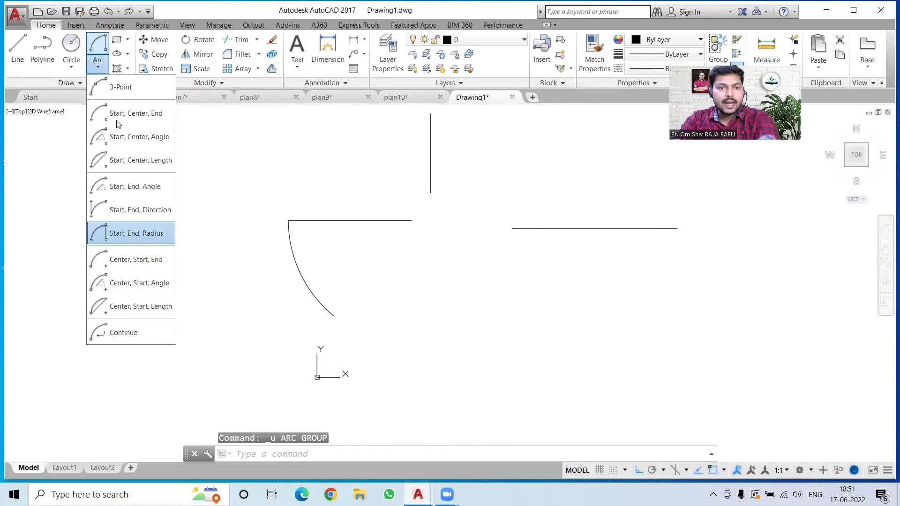
left_click(141, 264)
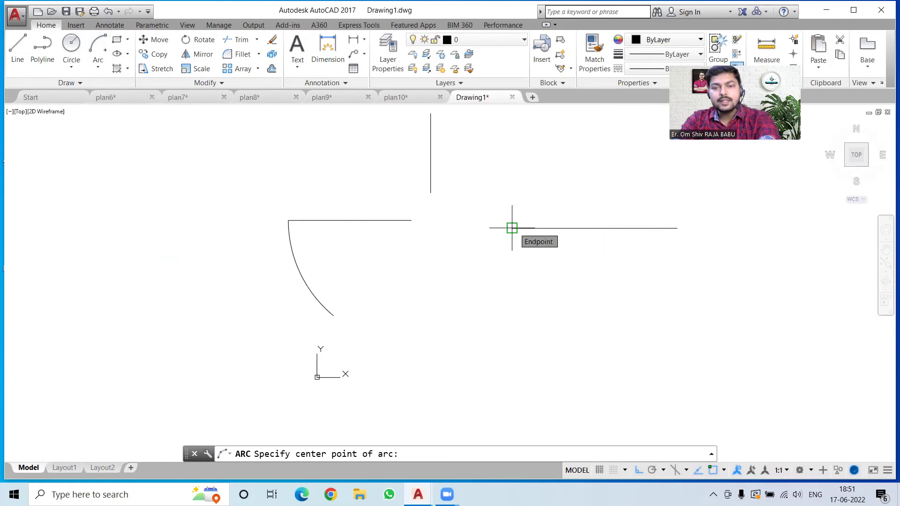
left_click(512, 229)
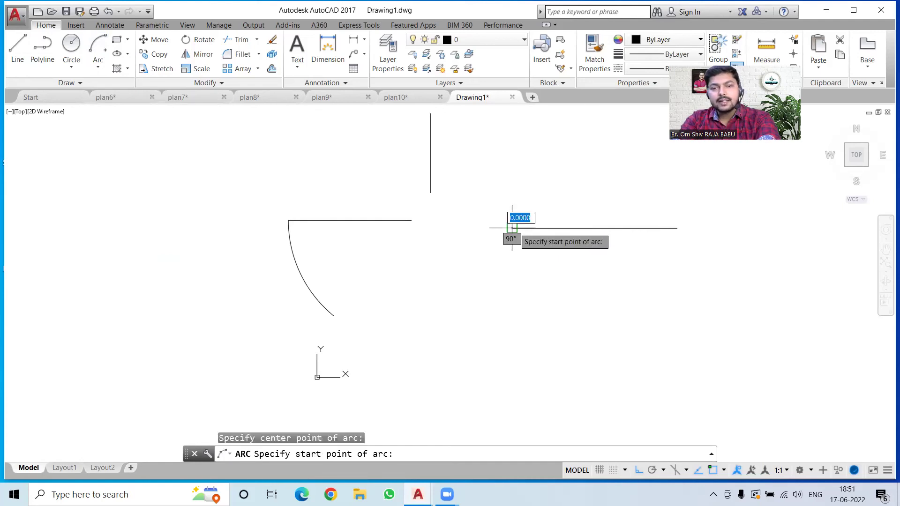
left_click(594, 228)
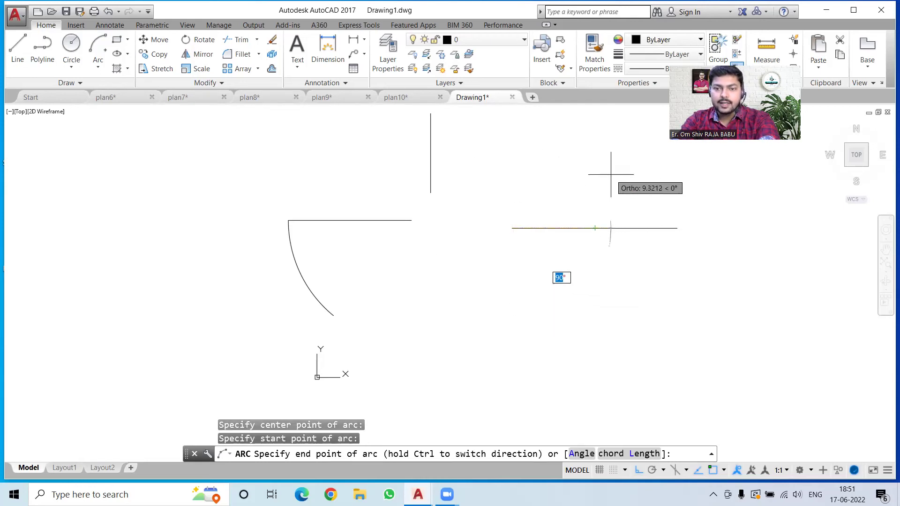
left_click(525, 291)
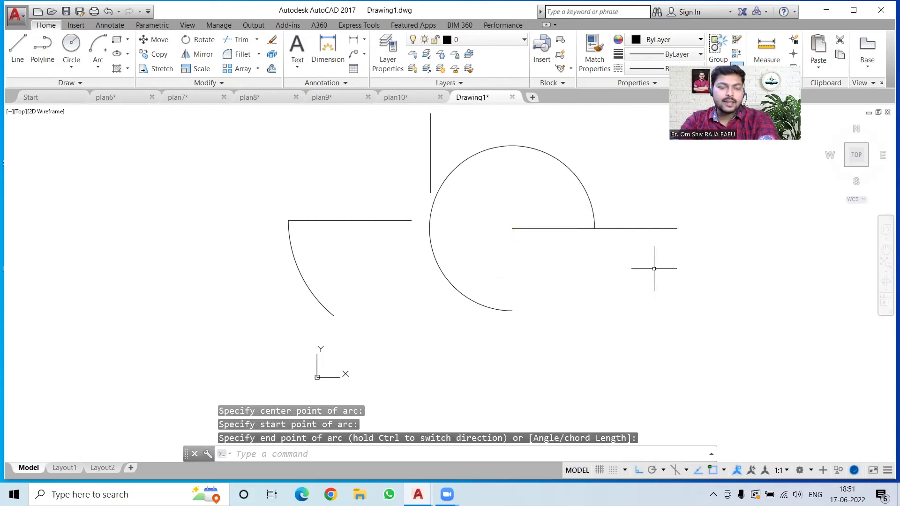
key("ctrl+z")
Try a Center, Start, Angle arc centered on the right line's left end, starting just past its midpoint, with a 75° included angle, and undo it.
left_click(98, 65)
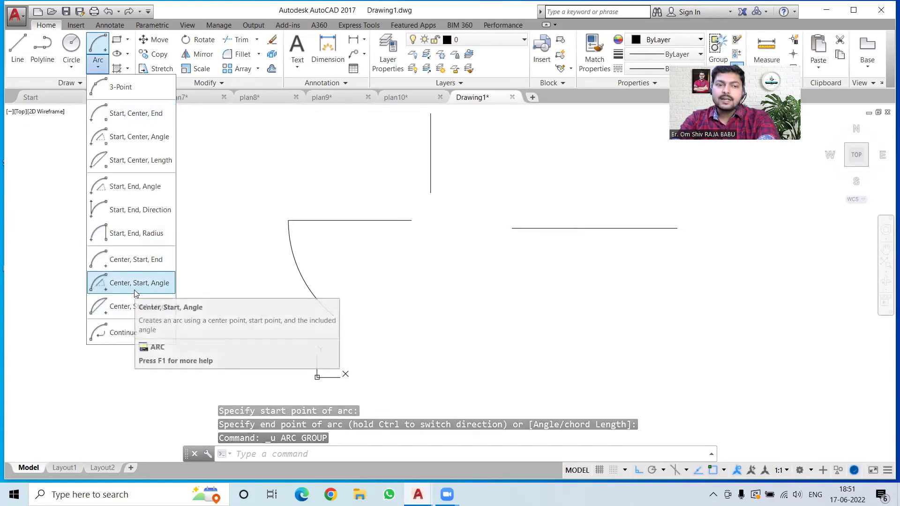
left_click(135, 282)
left_click(508, 227)
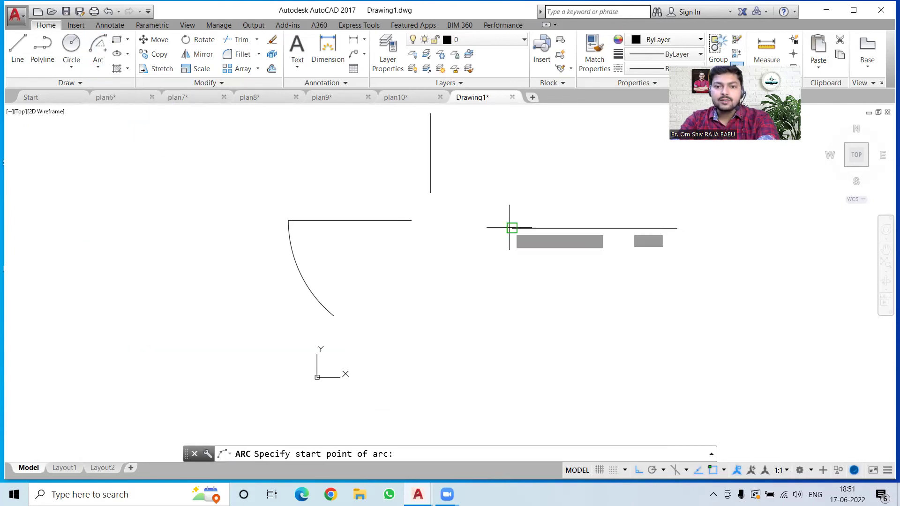
left_click(602, 227)
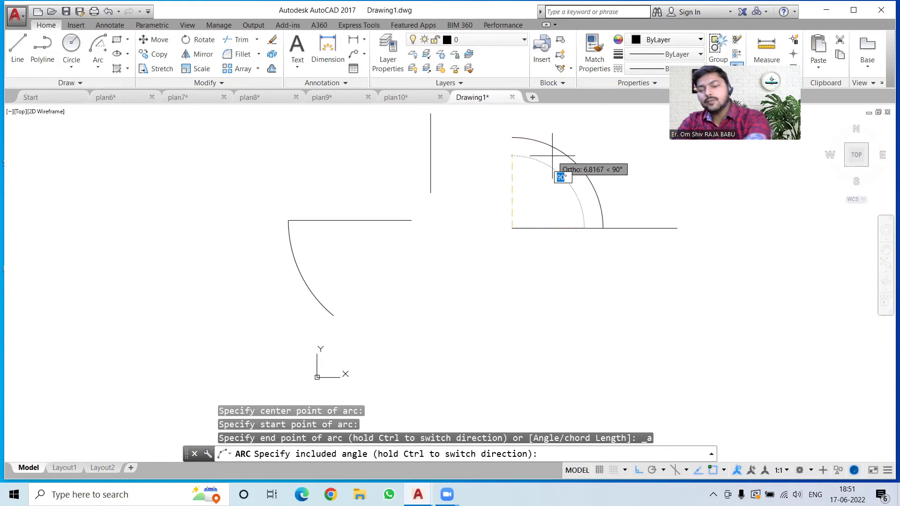
type("75")
key("Return")
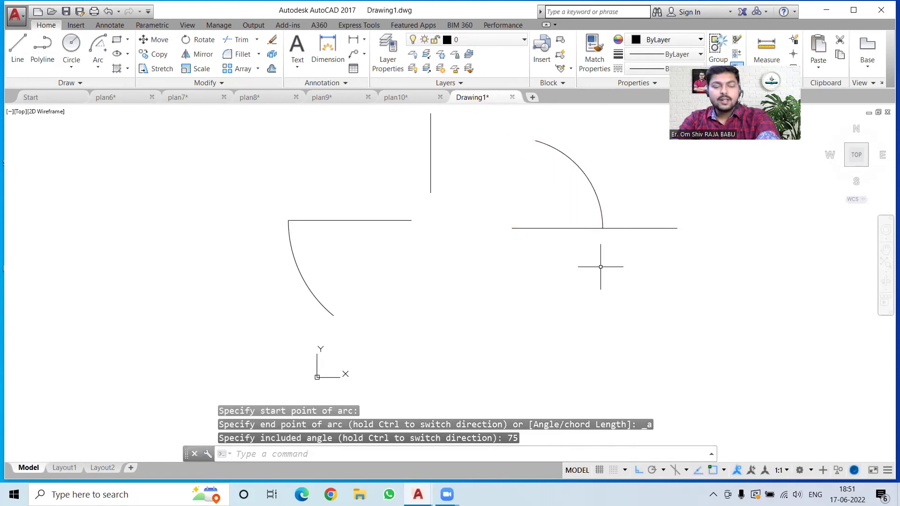
key("ctrl+z")
Turn Ortho off and draw a Center, Start, Length arc centered on the right line's left end, starting at its midpoint, with chord length 13.
left_click(98, 68)
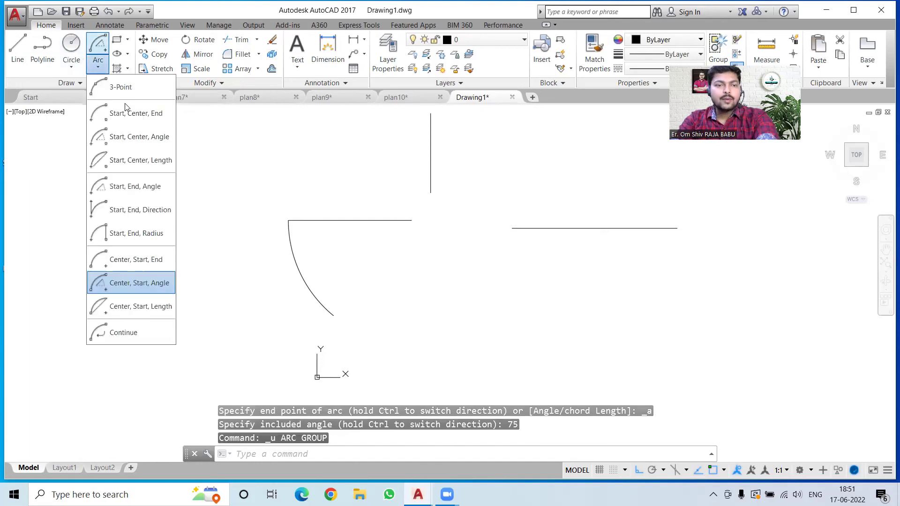
left_click(636, 470)
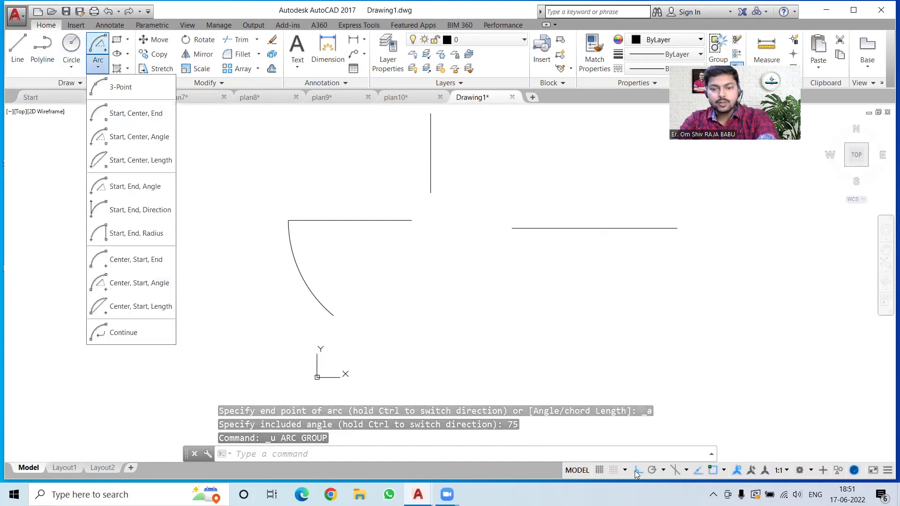
left_click(94, 62)
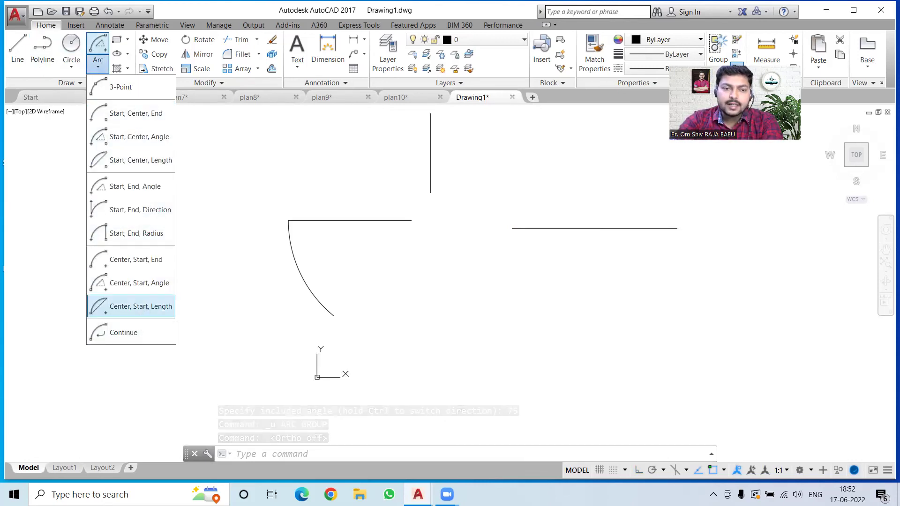
left_click(139, 311)
left_click(512, 229)
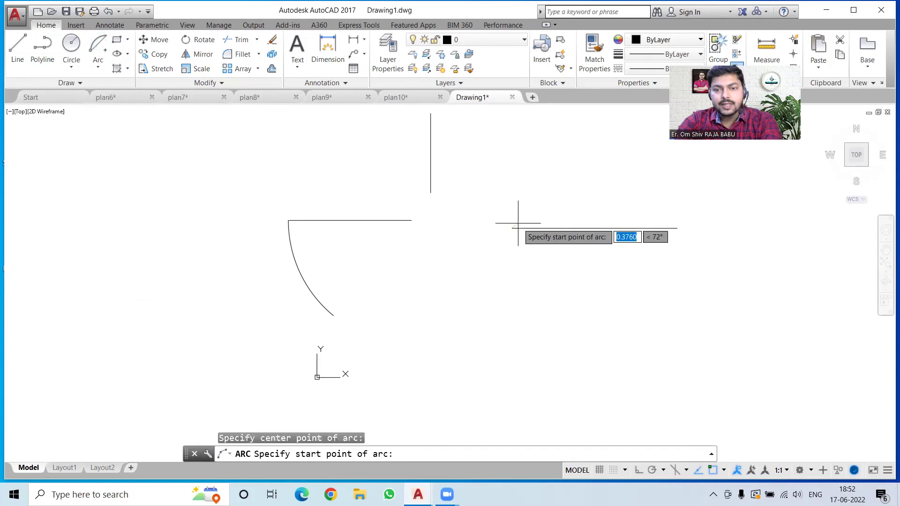
left_click(594, 228)
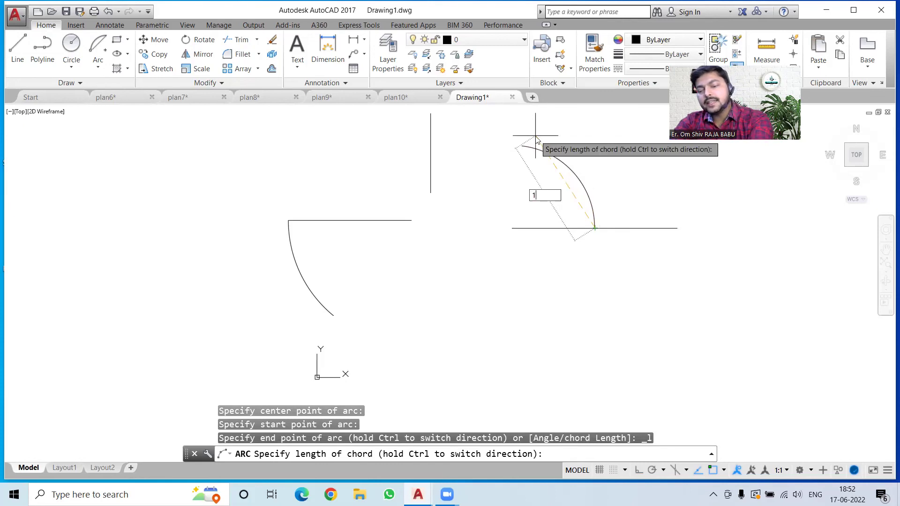
type("13")
key("Return")
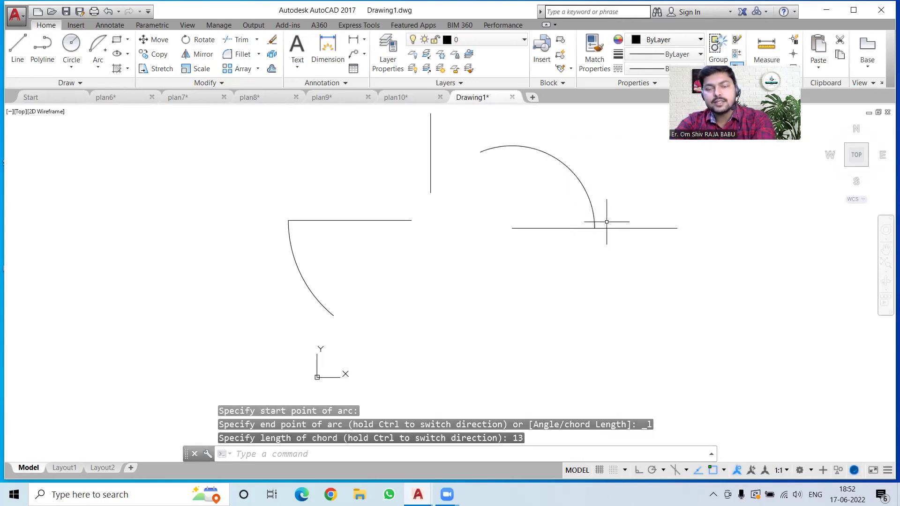
Extend the new arc with a Continue arc from its upper-left end, ending below and slightly left of the arc's center.
left_click(572, 168)
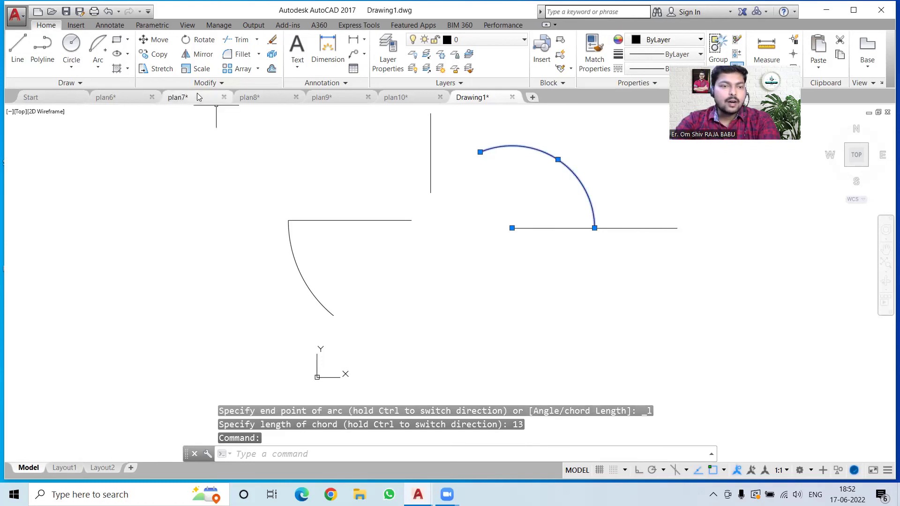
left_click(98, 67)
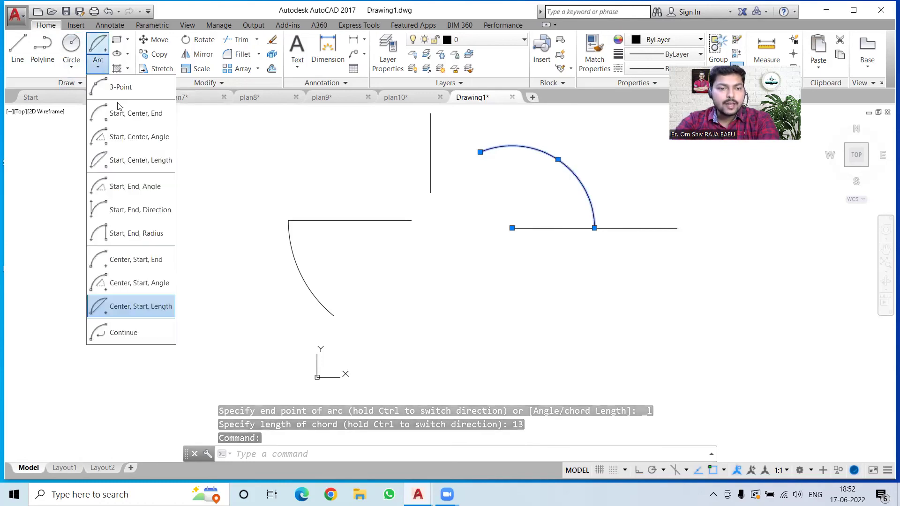
left_click(134, 333)
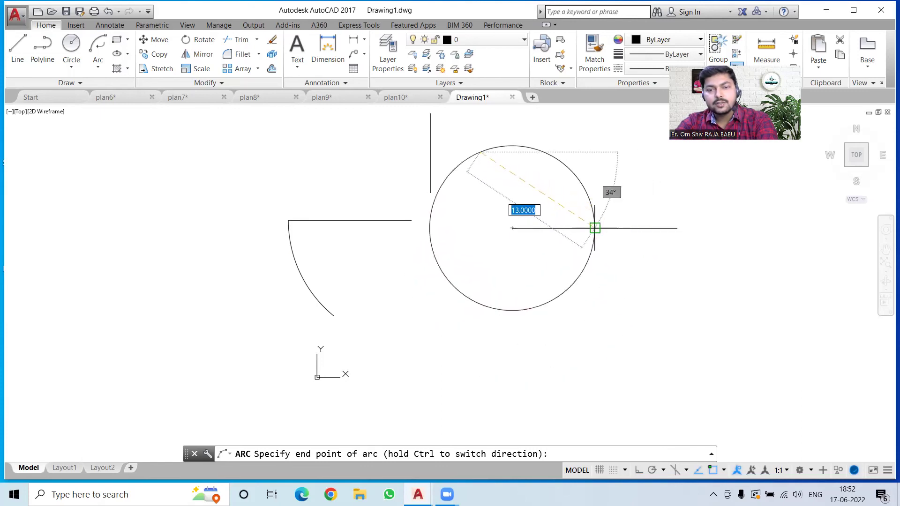
left_click(492, 308)
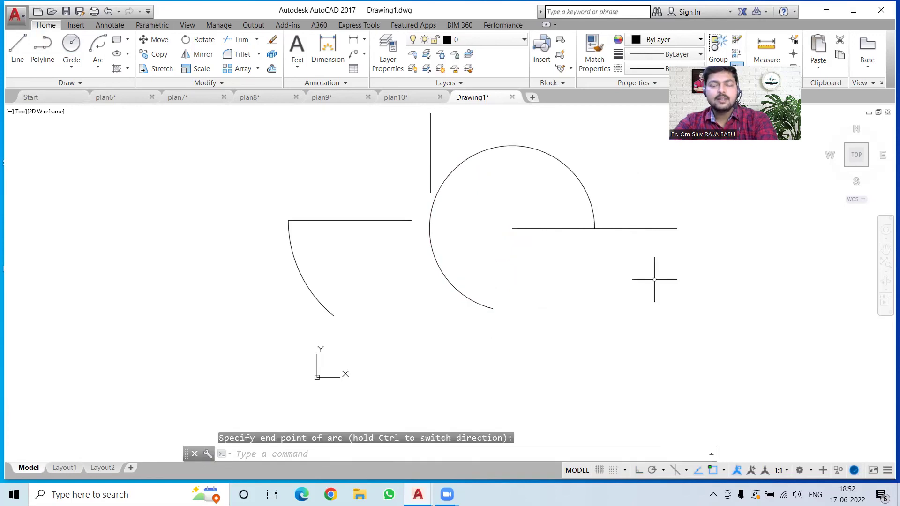